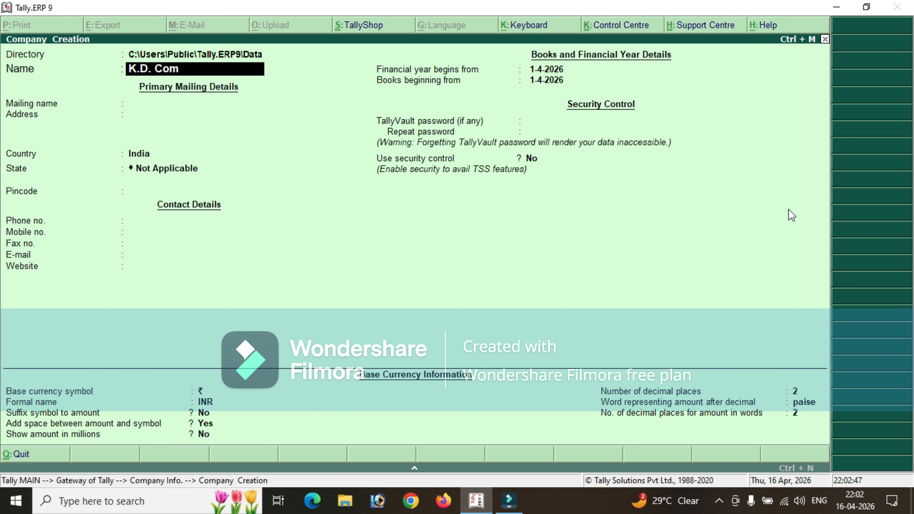
# Name the new company "K.D. Comuter Education", keep the same mailing name, and leave the address blank.
pyautogui.press('BackSpace')
pyautogui.press('BackSpace')
pyautogui.press('BackSpace')
pyautogui.write('uter Eu')
pyautogui.press('BackSpace')
pyautogui.write('ducation')
pyautogui.press('Return')
pyautogui.press('Return')
pyautogui.press('Return')
pyautogui.press('Return')
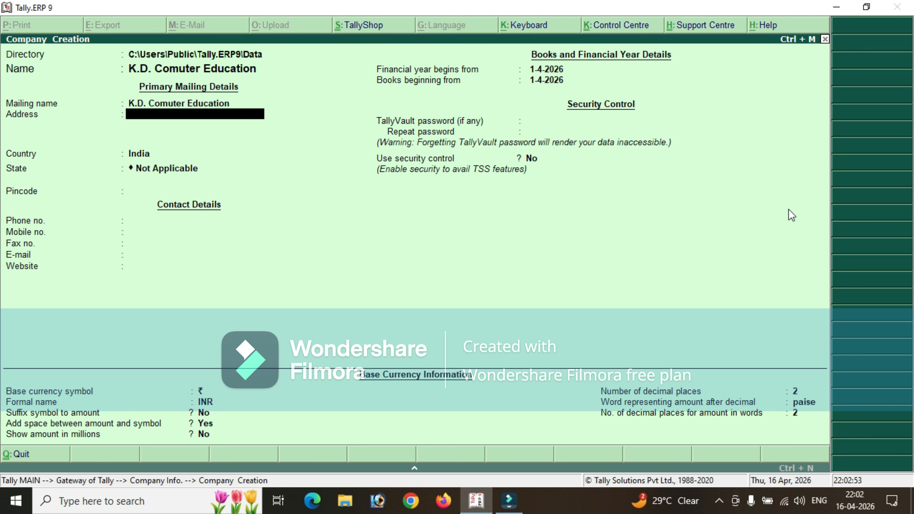
# Set the company's state to Uttar Pradesh, leaving the pincode and contact details blank.
pyautogui.write('Ut')
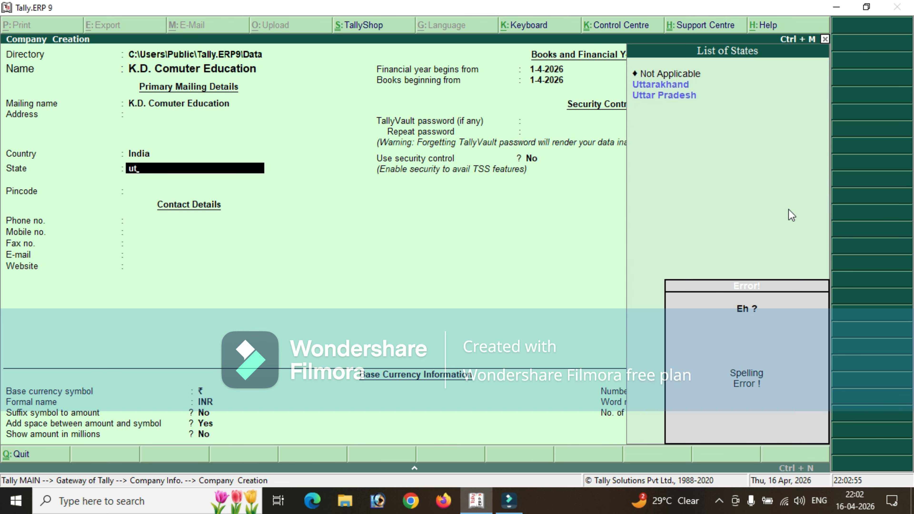
pyautogui.press('Down')
pyautogui.press('Down')
pyautogui.press('Return')
pyautogui.press('Return')
pyautogui.press('Return')
pyautogui.press('Return')
pyautogui.press('Return')
pyautogui.press('Return')
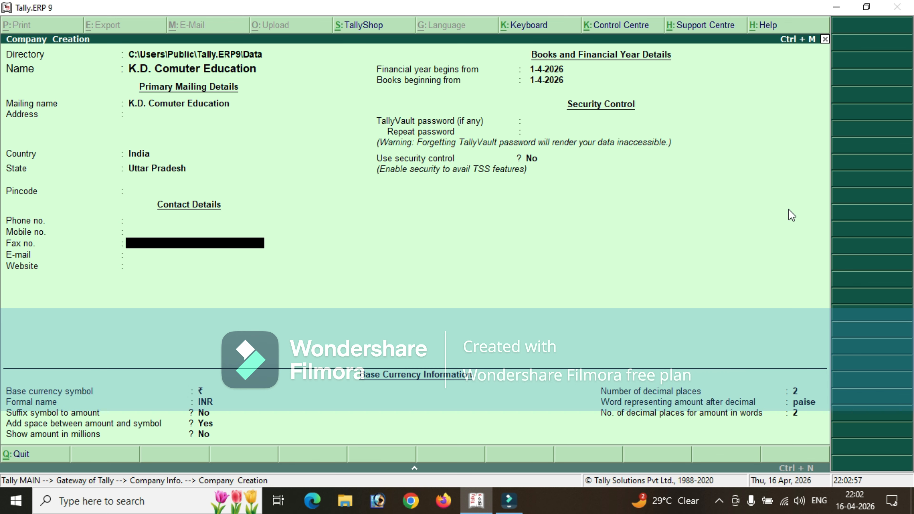
pyautogui.press('Return')
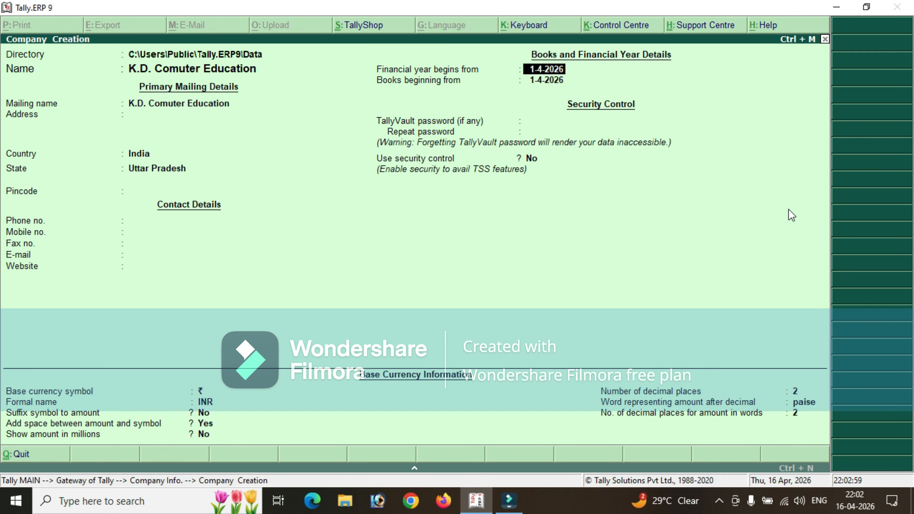
# Set the financial year and books beginning date to 1-4-2018, and save the company without a password or security control.
pyautogui.write('1-4-2018')
pyautogui.press('Return')
pyautogui.press('Return')
pyautogui.press('Return')
pyautogui.press('Return')
pyautogui.press('Return')
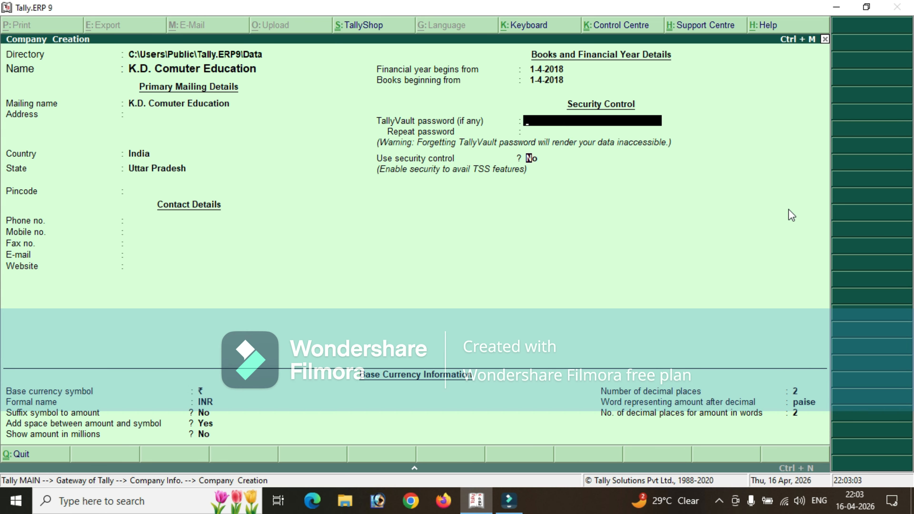
pyautogui.press('Return')
pyautogui.press('Return')
pyautogui.press('Return')
pyautogui.press('Return')
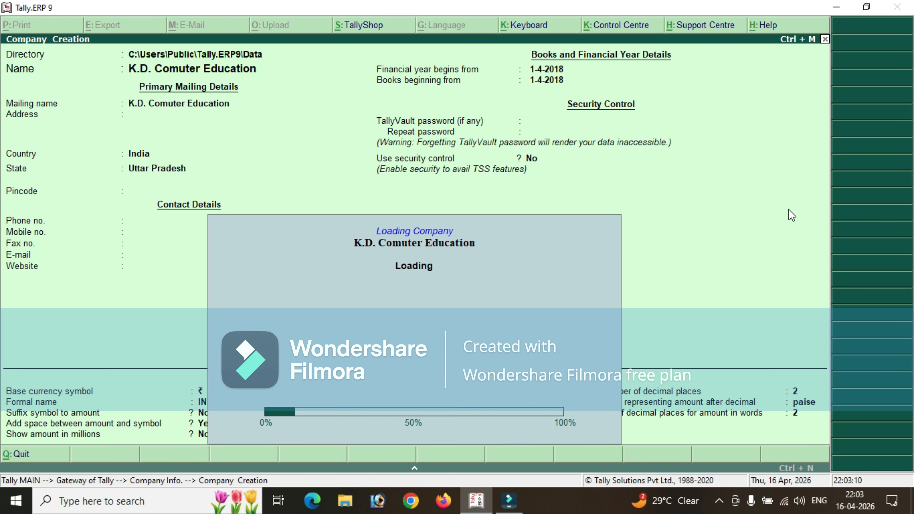
pyautogui.press('Escape')
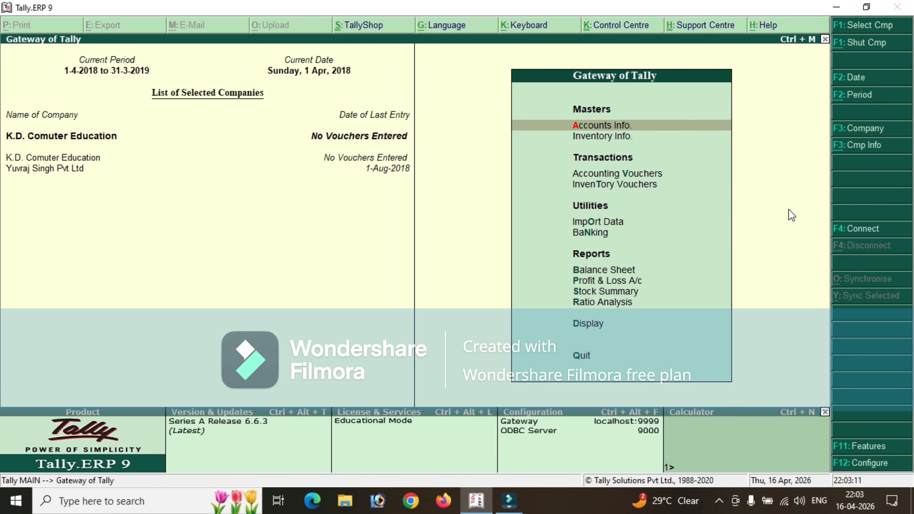
# Start a new ledger in the accounts masters and name it "Purchase Ac".
pyautogui.press('Up')
pyautogui.press('Down')
pyautogui.press('Return')
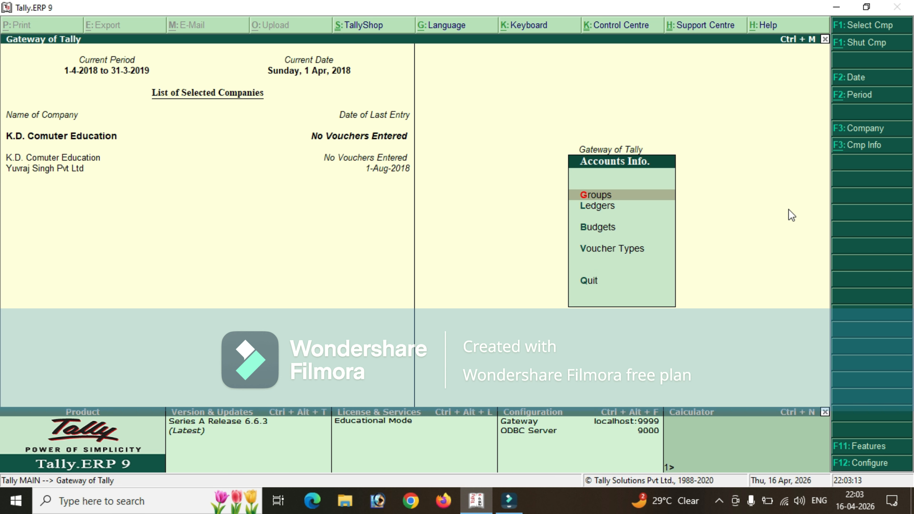
pyautogui.press('Down')
pyautogui.press('Return')
pyautogui.press('Return')
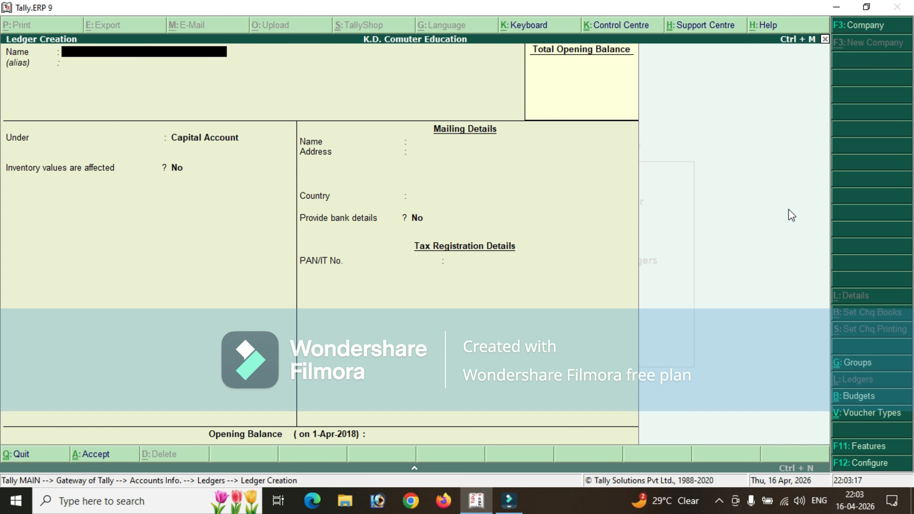
pyautogui.write('Purchaes')
pyautogui.press('BackSpace')
pyautogui.press('BackSpace')
pyautogui.write('se')
pyautogui.press('BackSpace')
pyautogui.press('BackSpace')
pyautogui.write('se ac')
pyautogui.press('BackSpace')
pyautogui.write('c')
pyautogui.press('Return')
# Place the Purchase Ac ledger under Purchase Accounts and save it with the remaining defaults.
pyautogui.write('Pur')
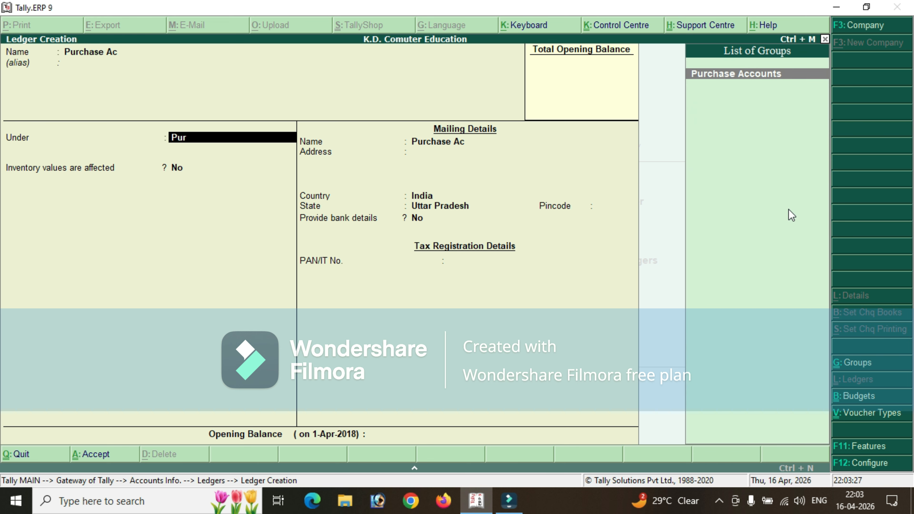
pyautogui.press('Return')
# Create a ledger named "Ak Pvt" under Sundry Creditors with default details, then return to the Gateway of Tally.
pyautogui.press('Return')
pyautogui.press('Return')
pyautogui.press('Return')
pyautogui.press('Return')
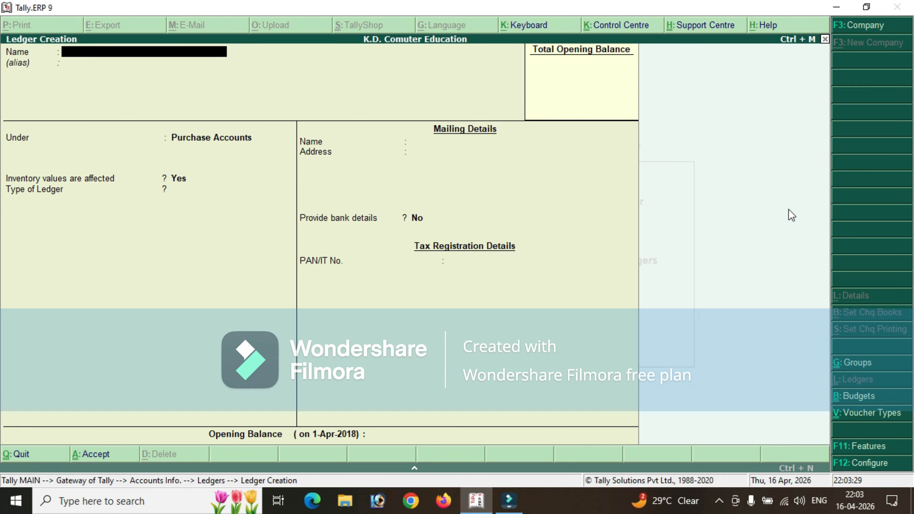
pyautogui.write('Ak Pvt')
pyautogui.press('Return')
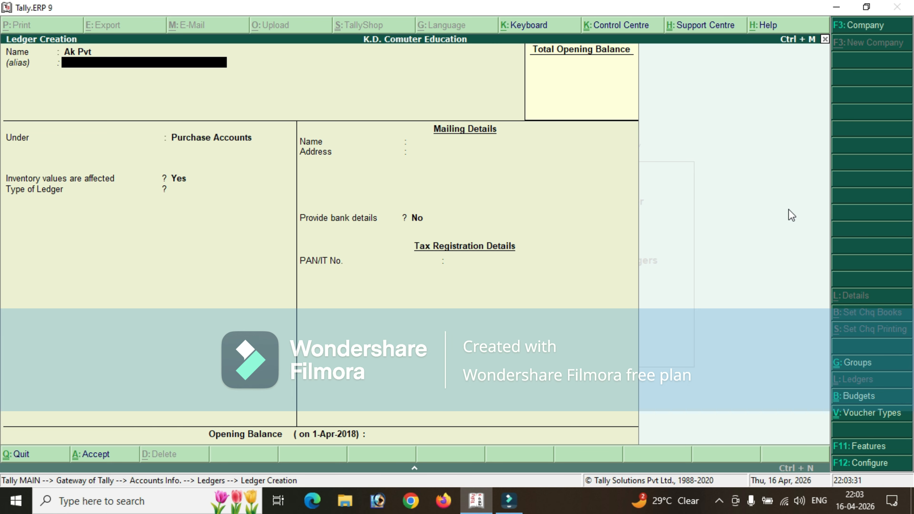
pyautogui.press('Return')
pyautogui.write('Su')
pyautogui.press('Down')
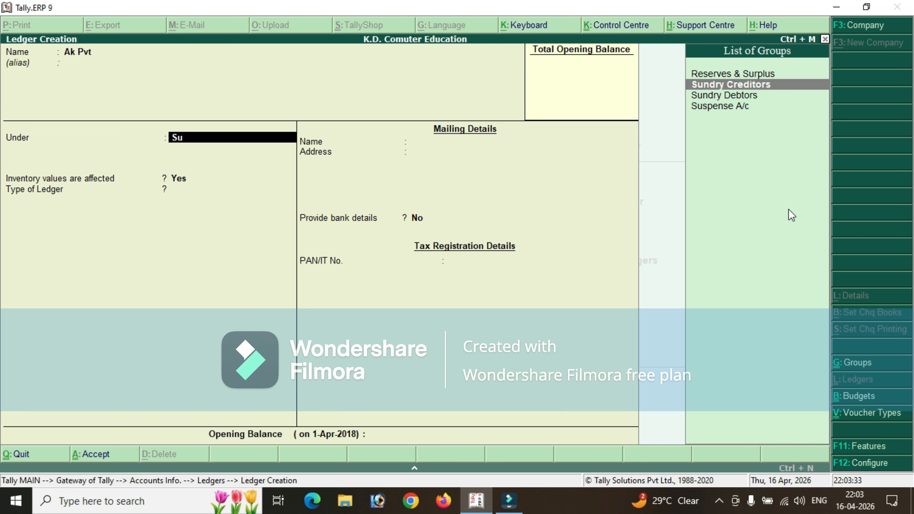
pyautogui.press('Return')
pyautogui.press('Return')
pyautogui.press('Return')
pyautogui.press('Return')
pyautogui.press('Return')
pyautogui.press('Return')
pyautogui.press('Return')
pyautogui.press('Return')
pyautogui.press('Return')
pyautogui.press('Return')
pyautogui.press('Return')
pyautogui.press('Return')
pyautogui.press('Return')
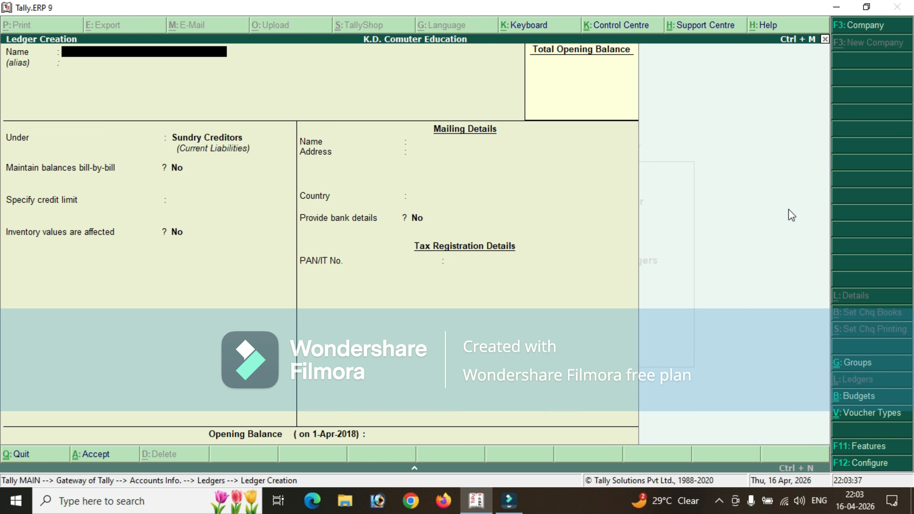
pyautogui.press('Escape')
pyautogui.press('Escape')
pyautogui.press('Escape')
# Create a simple unit of measure with the symbol "pcs" and no decimal places in the inventory masters.
pyautogui.press('Down')
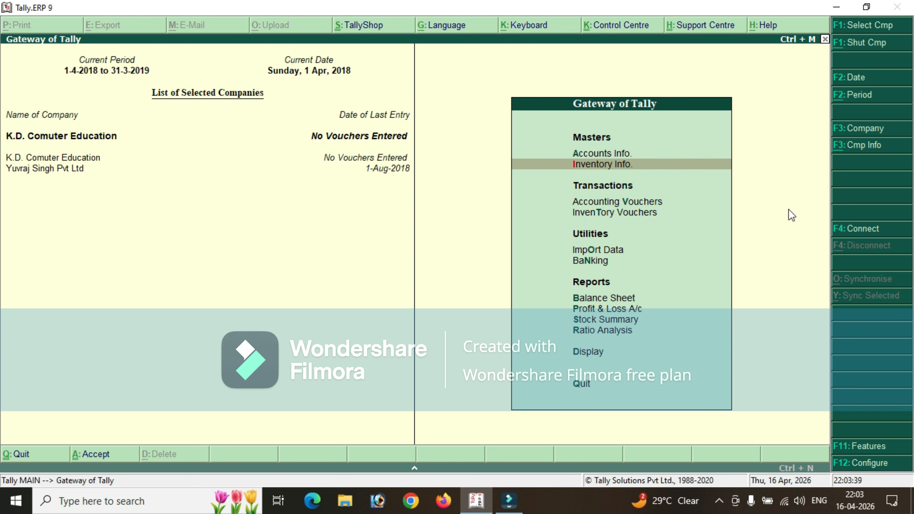
pyautogui.press('Return')
pyautogui.press('Down')
pyautogui.press('Down')
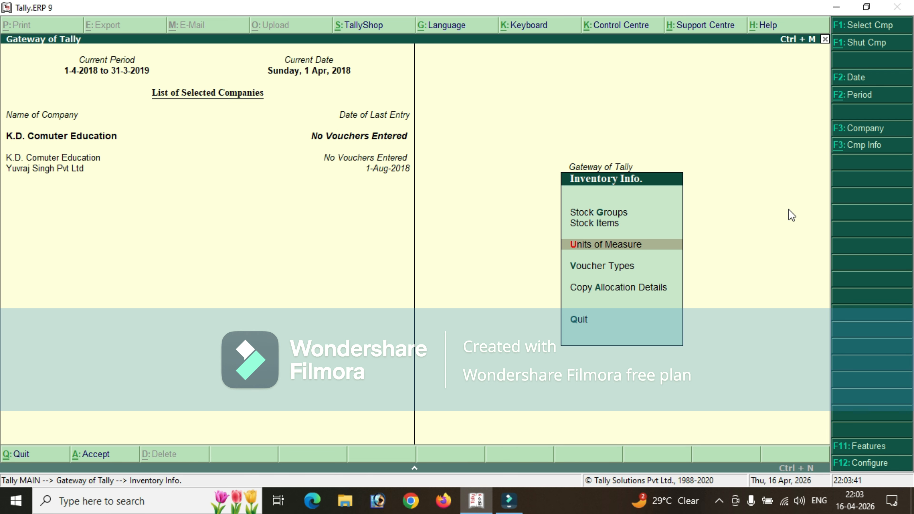
pyautogui.press('Return')
pyautogui.press('Return')
pyautogui.write('pcs')
pyautogui.press('Return')
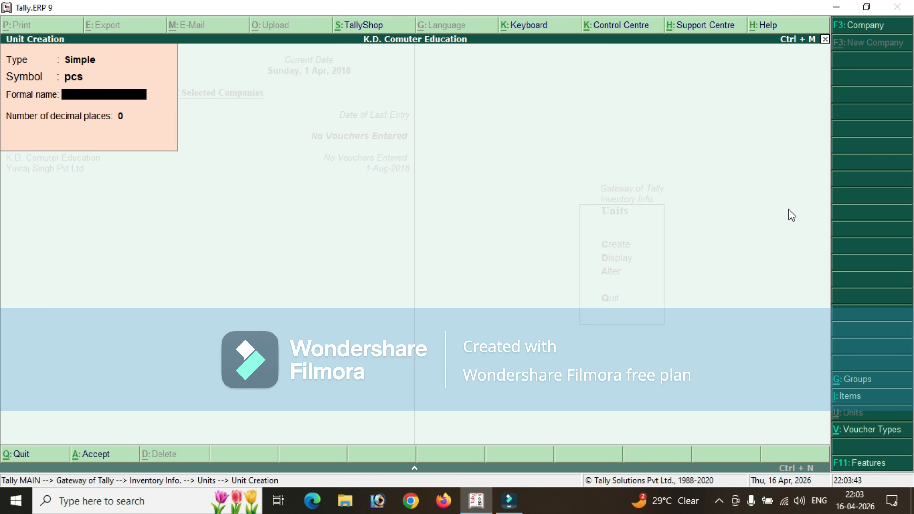
pyautogui.press('Return')
pyautogui.press('Return')
pyautogui.press('n')
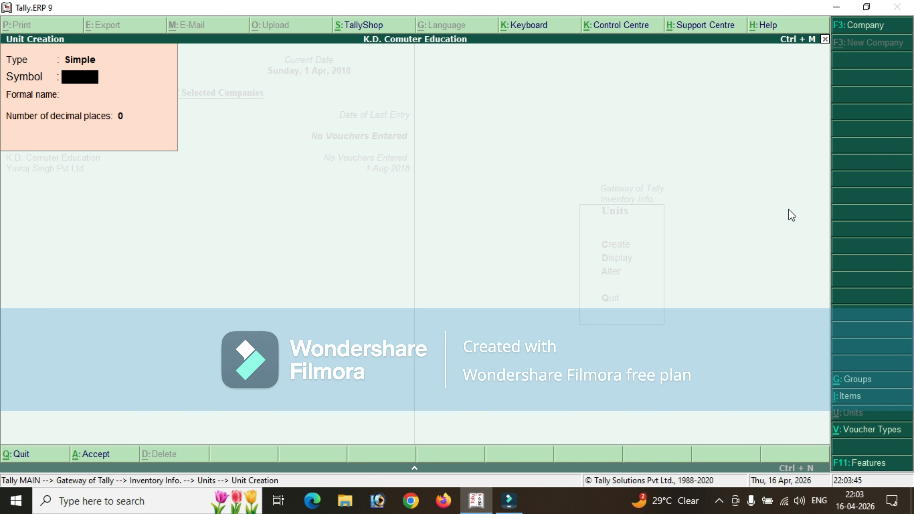
pyautogui.press('Escape')
pyautogui.press('y')
pyautogui.press('Escape')
# Create a stock item named "Monitor" under Primary with pcs as its unit.
pyautogui.press('Up')
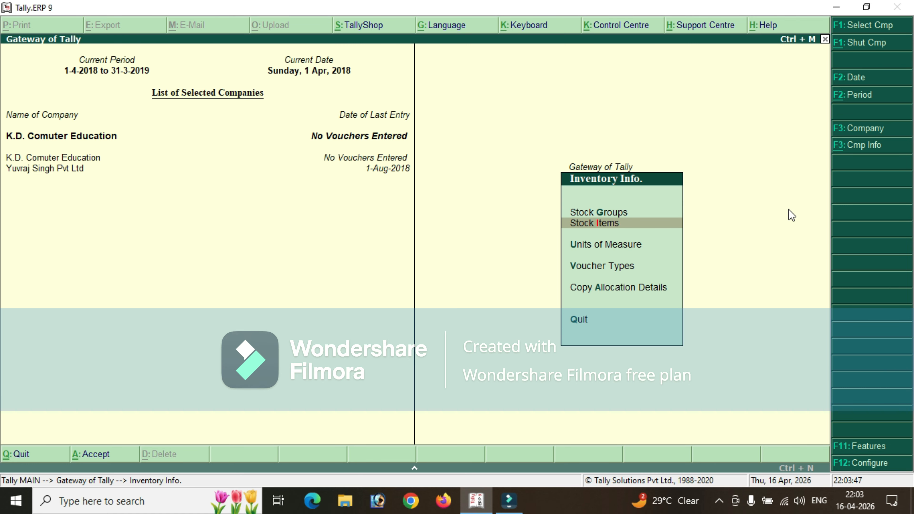
pyautogui.press('Return')
pyautogui.press('Return')
pyautogui.write('M')
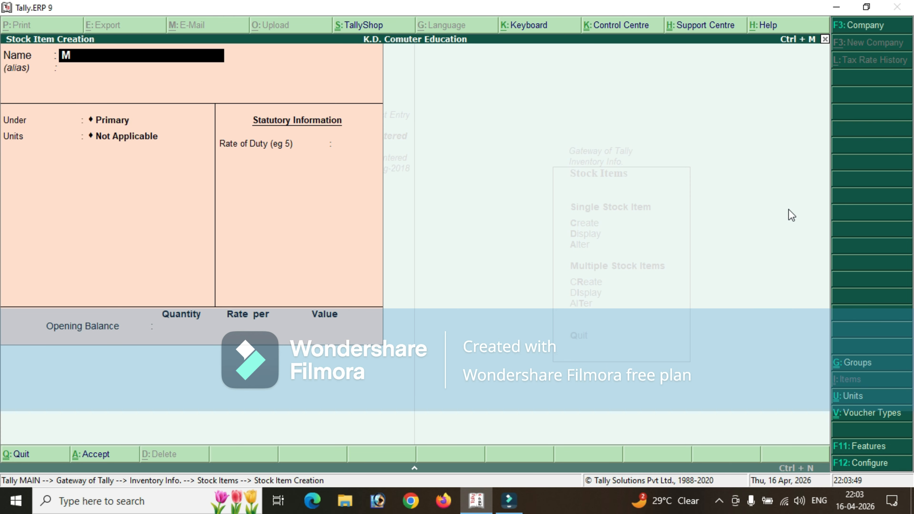
pyautogui.write('onitor')
pyautogui.press('Return')
pyautogui.press('Return')
pyautogui.press('Down')
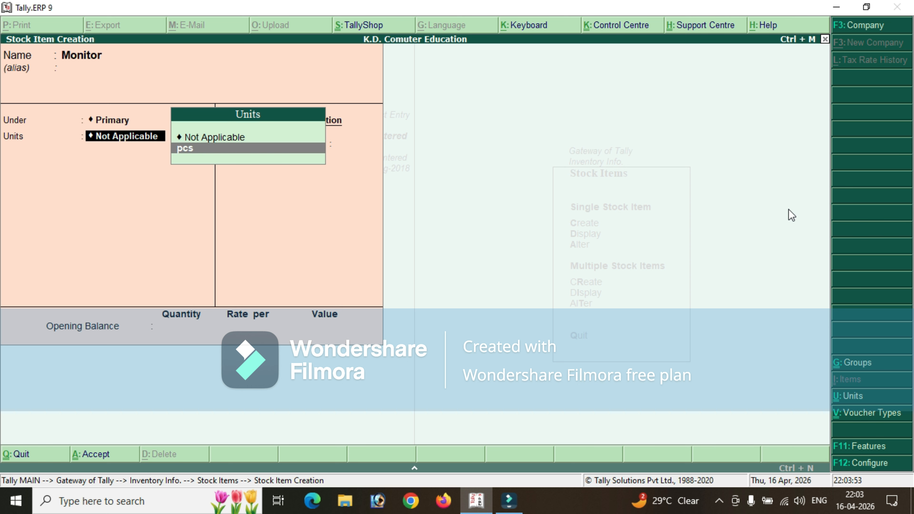
pyautogui.press('Return')
pyautogui.press('Return')
# Create a stock item named "Mouse" under Primary with pcs as its unit.
pyautogui.press('Return')
pyautogui.press('Return')
pyautogui.write('Om')
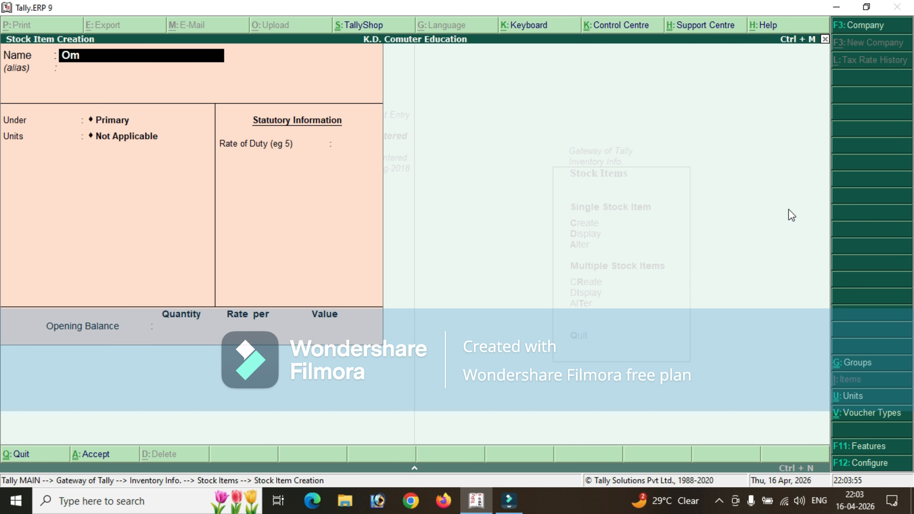
pyautogui.press('BackSpace')
pyautogui.press('BackSpace')
pyautogui.write('Mouse')
pyautogui.press('Return')
pyautogui.press('Return')
pyautogui.press('Down')
pyautogui.press('Return')
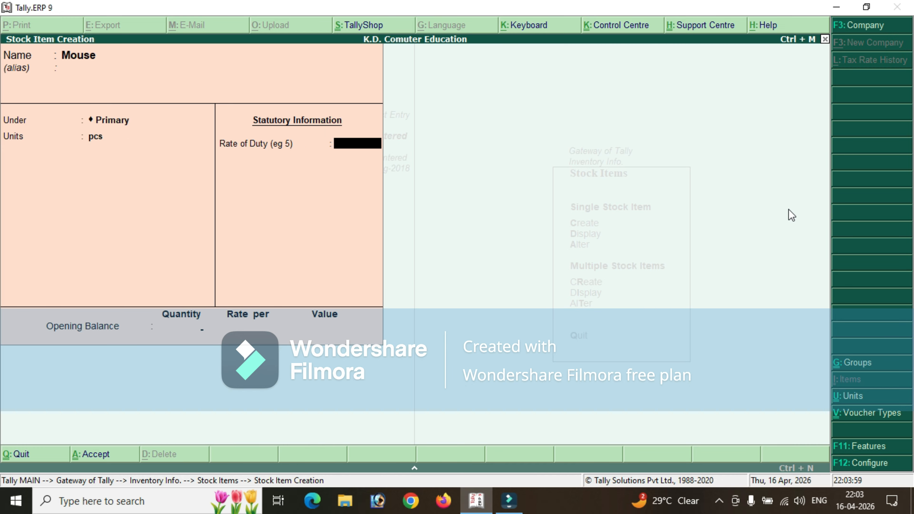
pyautogui.press('Return')
# Create a stock item named "Headphone" under Primary with unit pcs, and return to the Inventory Info. menu.
pyautogui.press('Return')
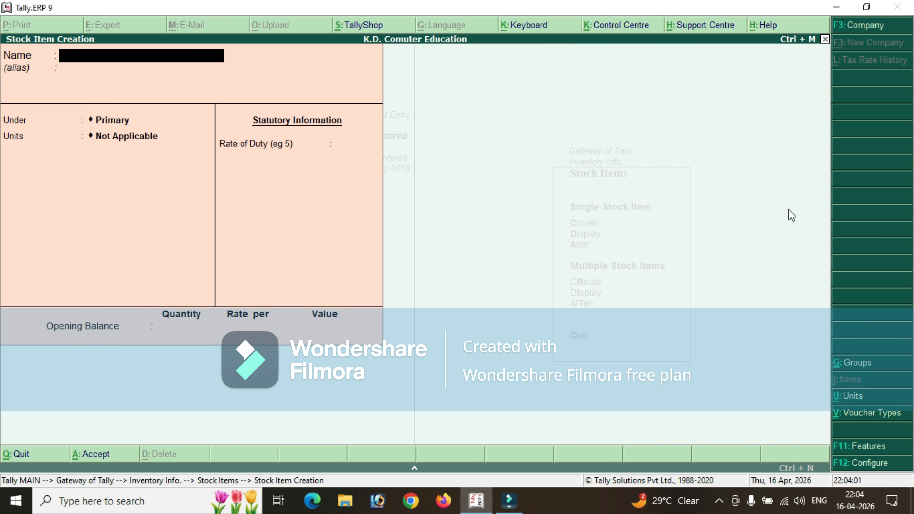
pyautogui.write('Headphone')
pyautogui.press('Return')
pyautogui.press('Return')
pyautogui.press('Return')
pyautogui.press('Down')
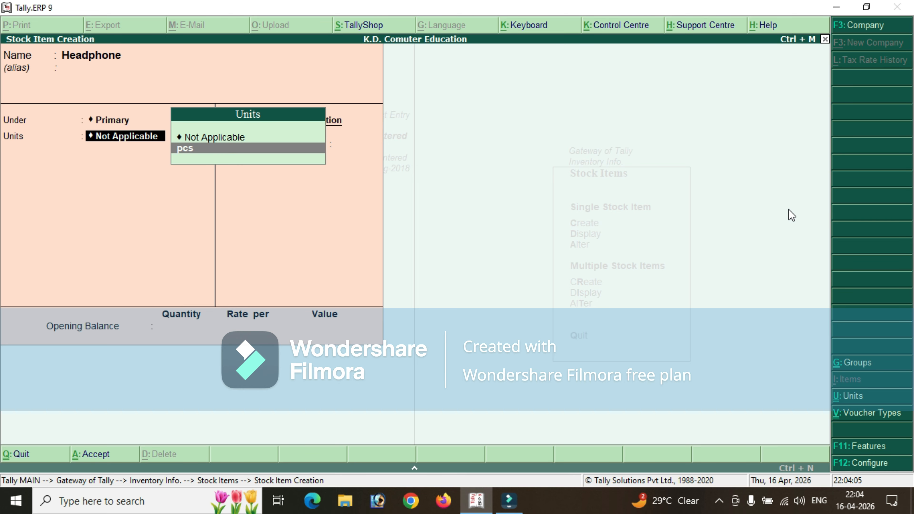
pyautogui.press('Return')
pyautogui.press('Return')
pyautogui.press('Return')
pyautogui.press('Return')
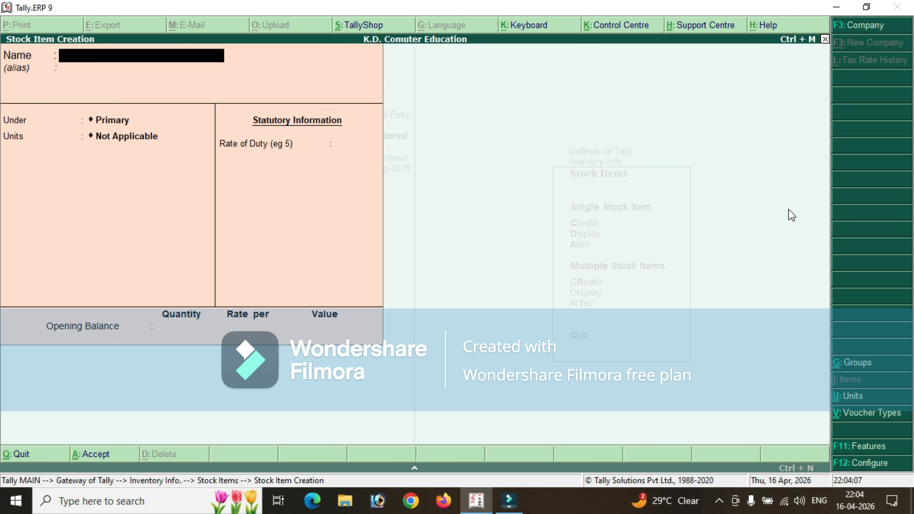
pyautogui.press('Escape')
pyautogui.press('Return')
pyautogui.press('Escape')
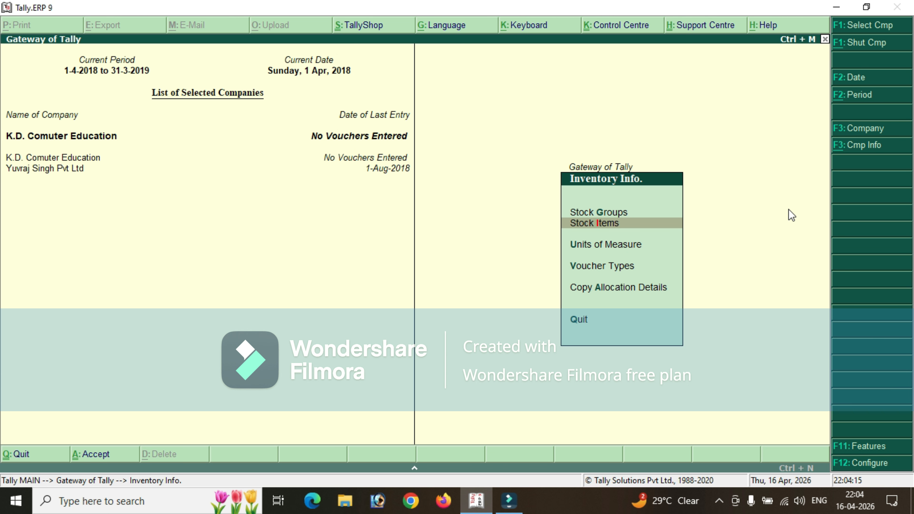
# Set "Maintain multiple Godowns" to Yes in the company's inventory features and save the change.
pyautogui.press('F12')
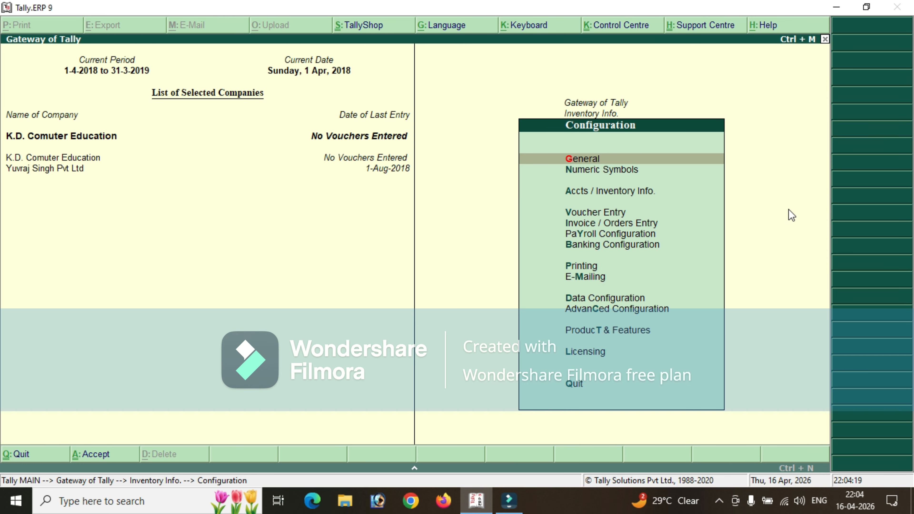
pyautogui.press('Escape')
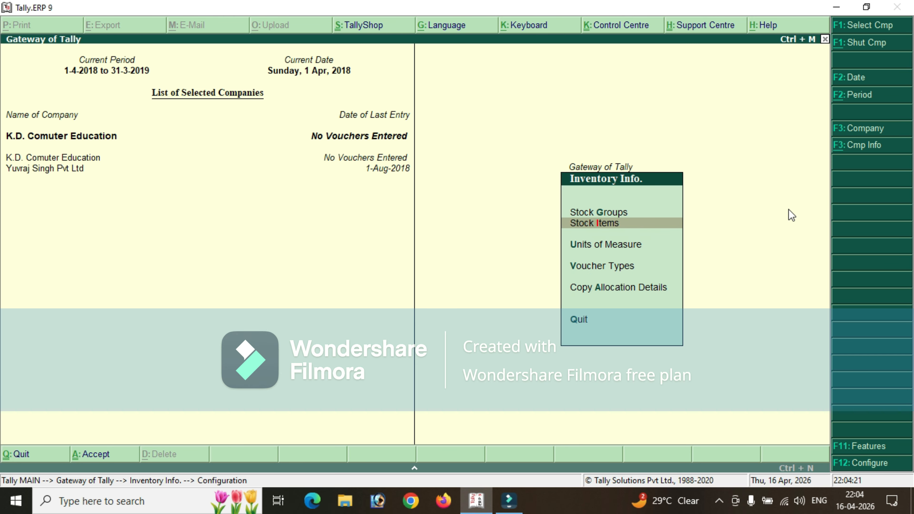
pyautogui.press('F11')
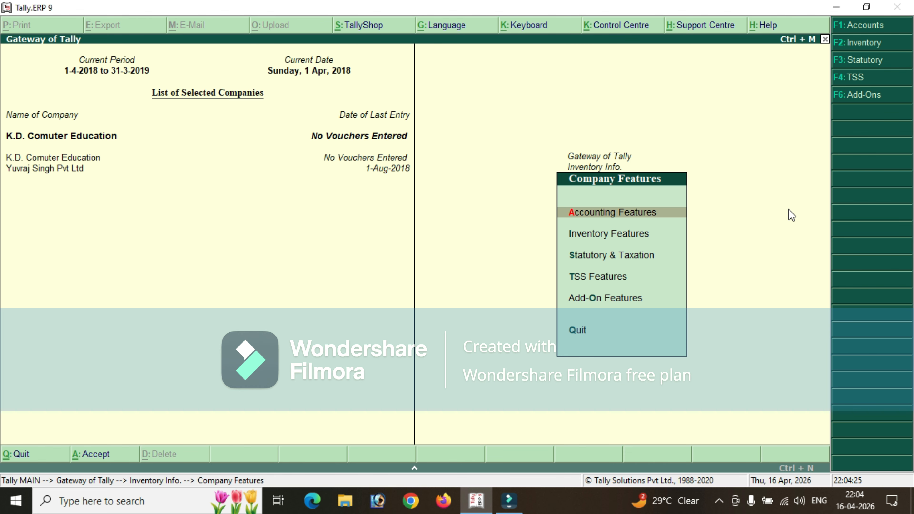
pyautogui.press('Down')
pyautogui.press('Return')
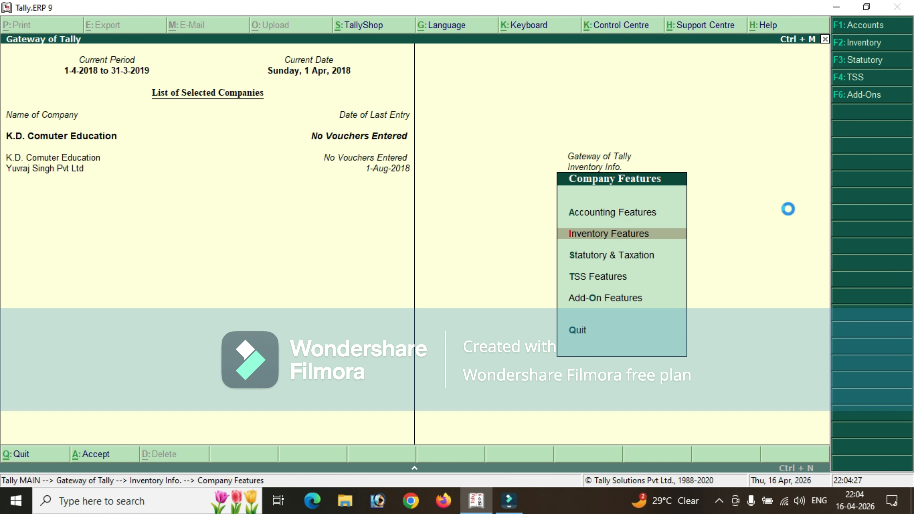
pyautogui.press('Return')
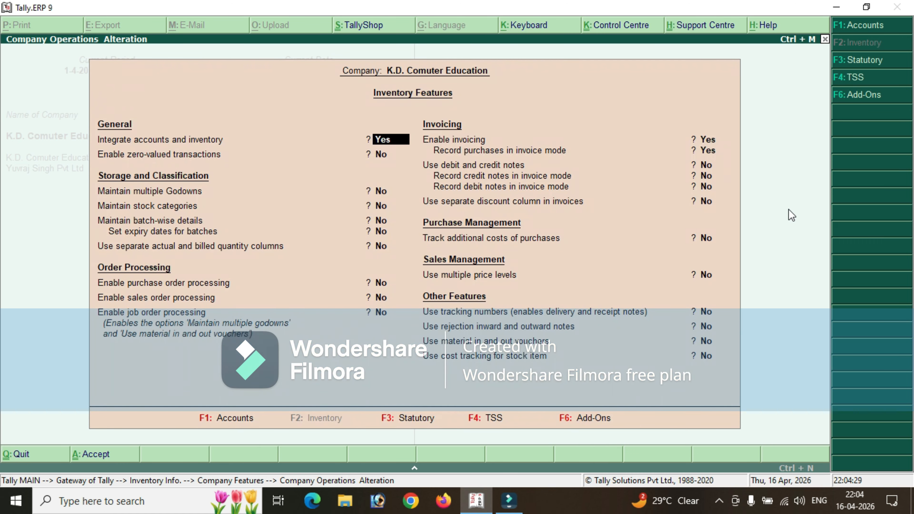
pyautogui.press('Return')
pyautogui.press('Return')
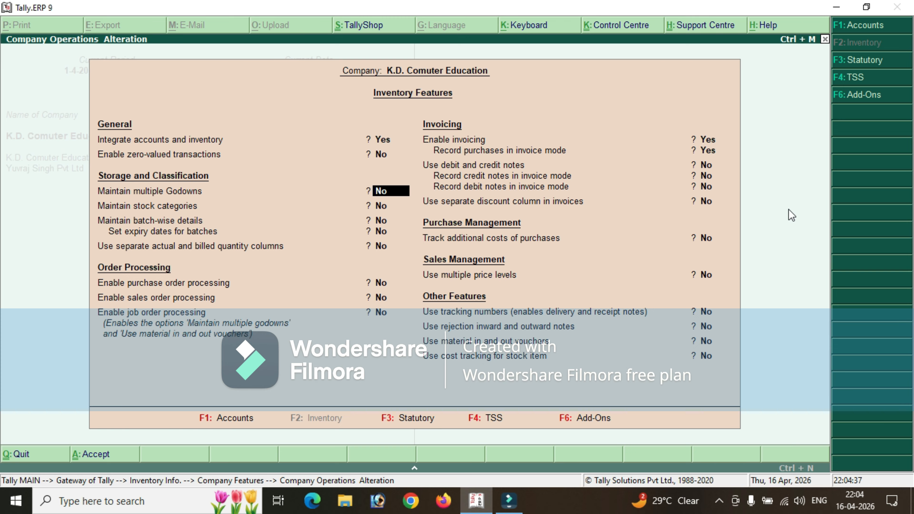
pyautogui.write('y')
pyautogui.press('Return')
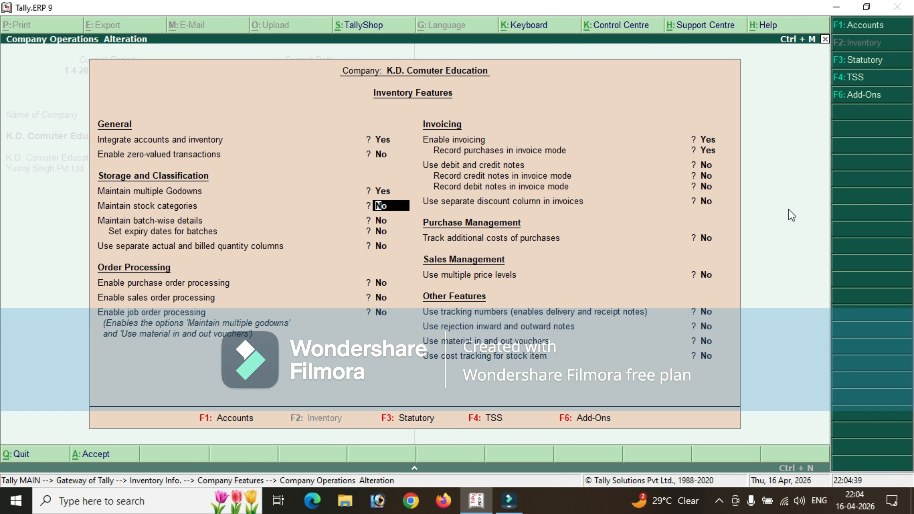
pyautogui.hotkey('ctrl', 'a')
pyautogui.press('Escape')
pyautogui.press('Escape')
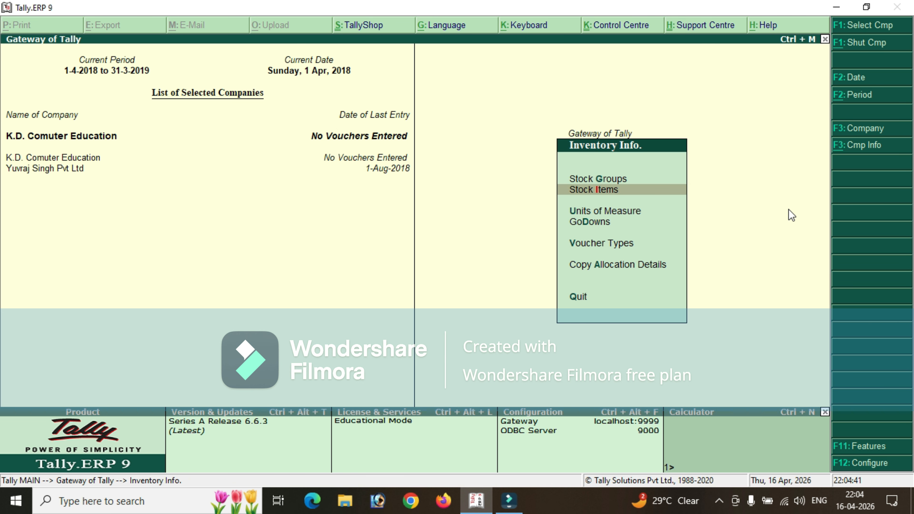
# Start creating a single godown and set "Provide address for Godowns" to Yes in the godown configuration.
pyautogui.press('Down')
pyautogui.press('Down')
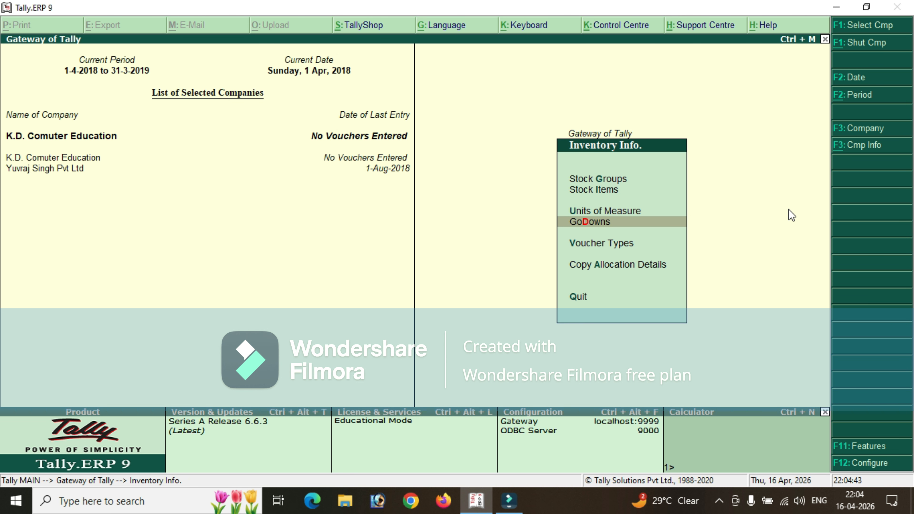
pyautogui.press('Return')
pyautogui.press('Return')
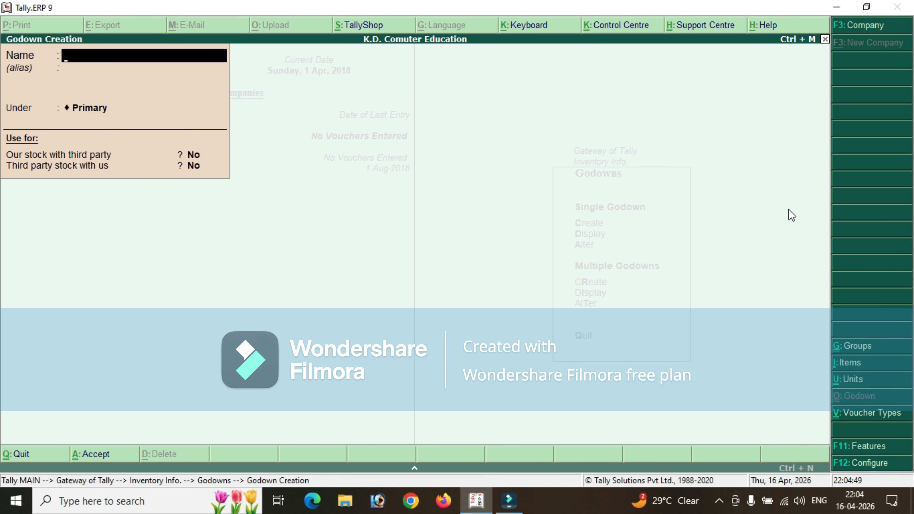
pyautogui.press('F12')
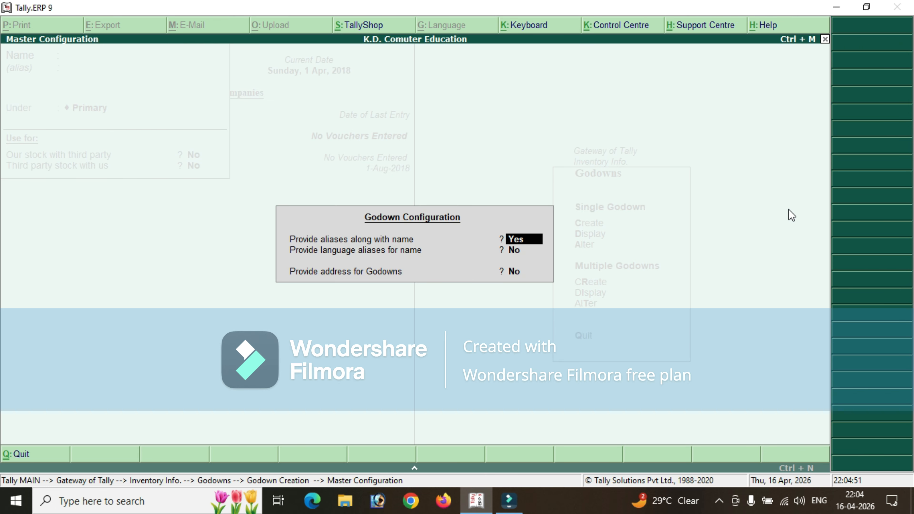
pyautogui.press('Return')
pyautogui.press('Return')
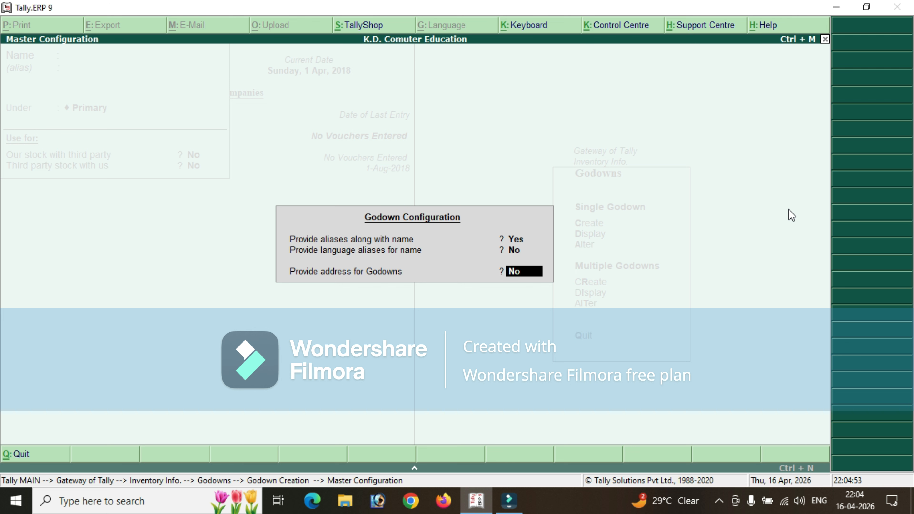
pyautogui.press('y')
pyautogui.press('Return')
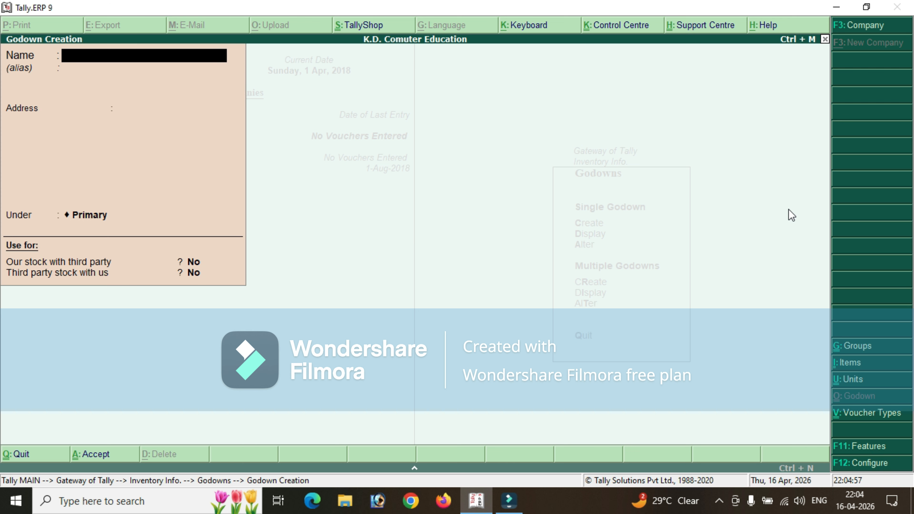
# Name the new godown "Rajsthan Godown" and leave its alias empty.
pyautogui.write('Raj S')
pyautogui.press('BackSpace')
pyautogui.write('stand')
pyautogui.press('BackSpace')
pyautogui.press('BackSpace')
pyautogui.press('BackSpace')
pyautogui.write('han Ro')
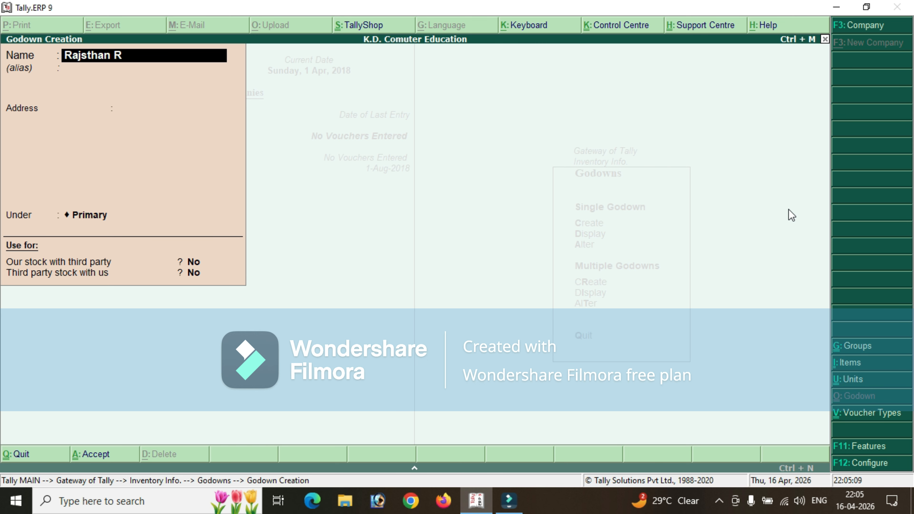
pyautogui.press('BackSpace')
pyautogui.press('BackSpace')
pyautogui.write('Godown')
pyautogui.press('Return')
# Enter the address of Rajsthan Godown, keep it under Primary and save the godown.
pyautogui.press('Return')
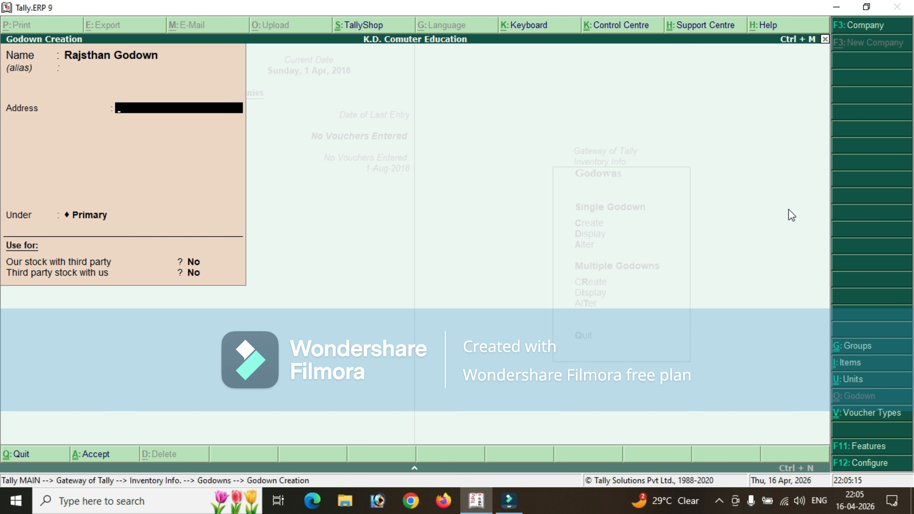
pyautogui.write('Jaipur Road')
pyautogui.press('Return')
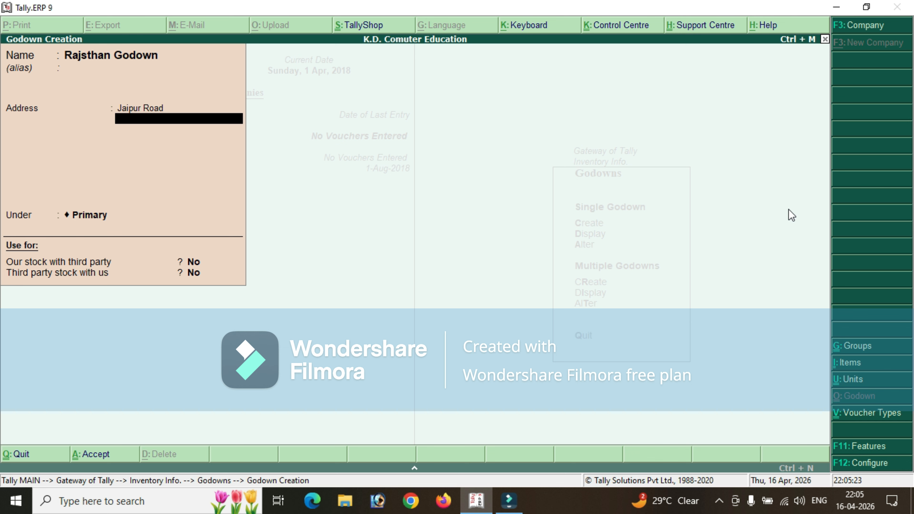
pyautogui.press('Return')
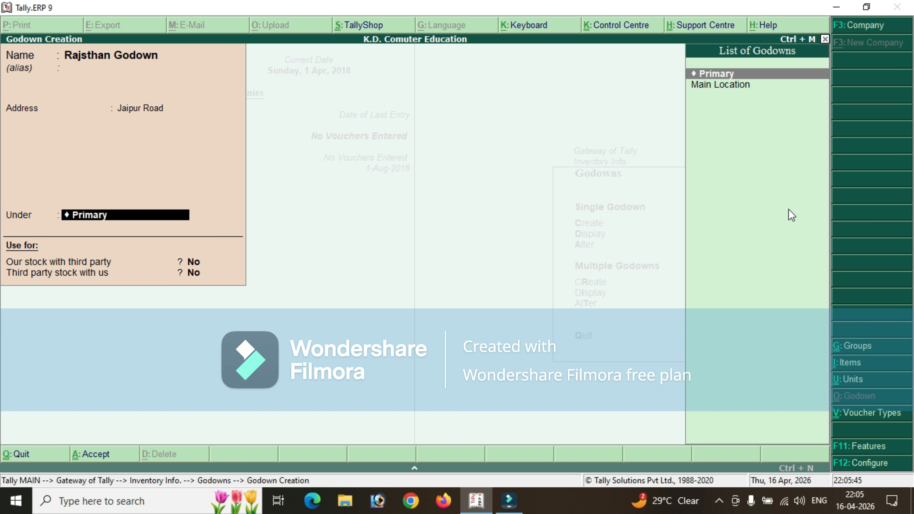
pyautogui.press('Return')
pyautogui.press('Return')
pyautogui.press('Return')
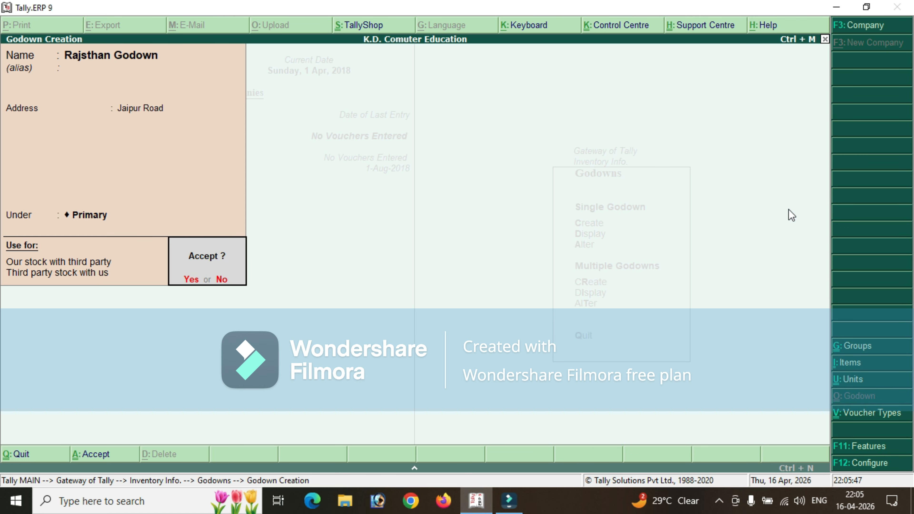
pyautogui.press('Return')
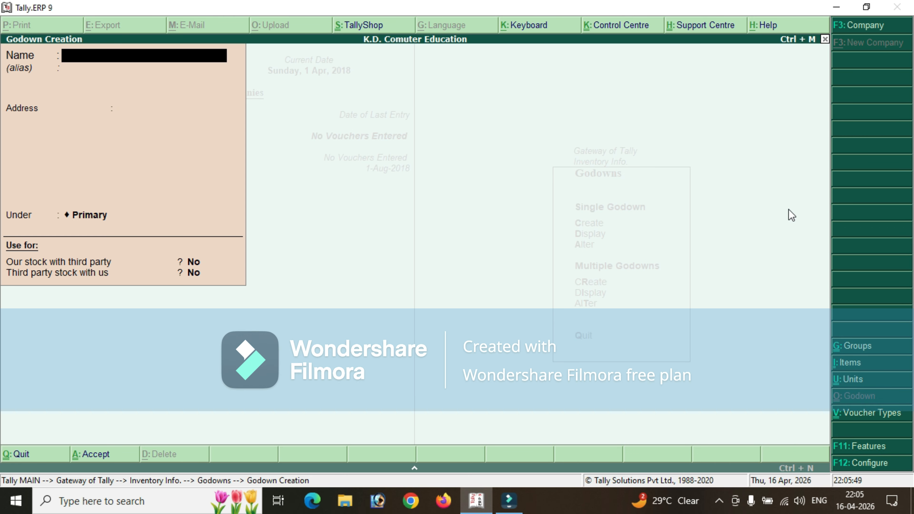
# Name the next godown "Punjab Godown" without an alias.
pyautogui.write('Punjab Godown')
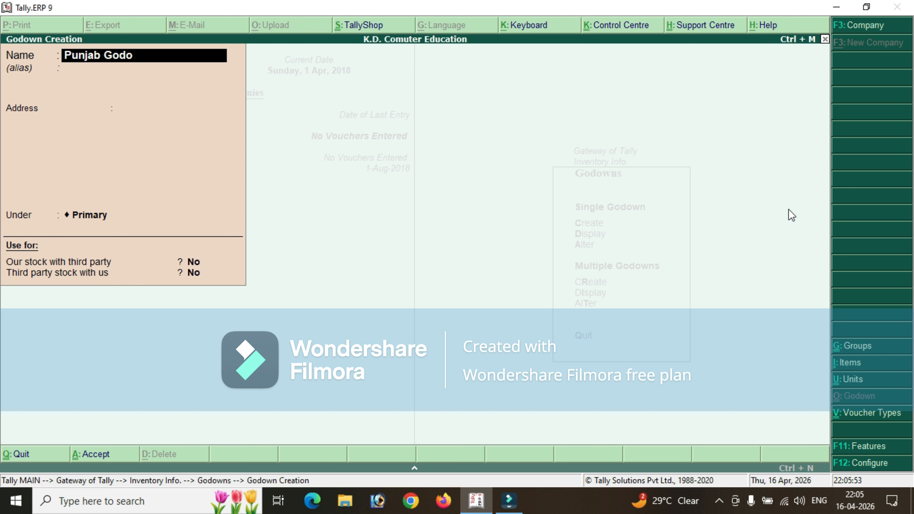
pyautogui.press('Return')
pyautogui.press('Return')
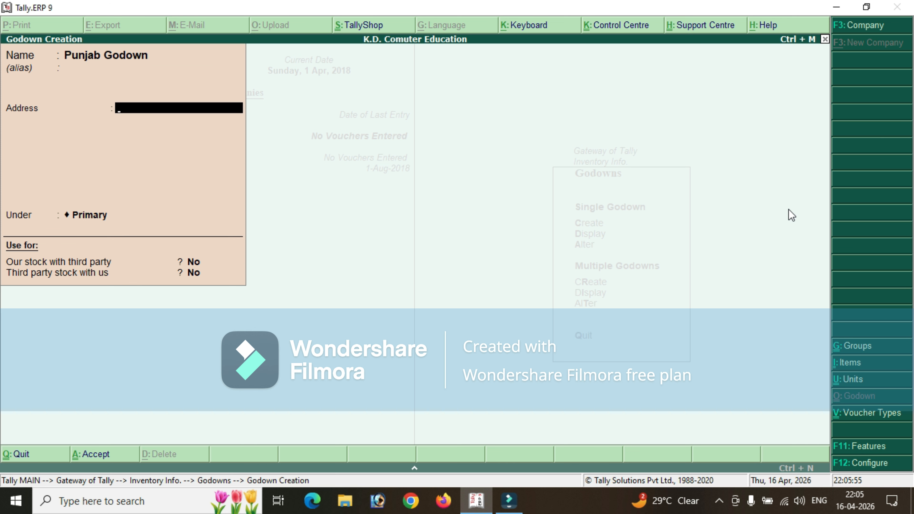
# Enter the address of Punjab Godown, keep it under Primary and save the godown.
pyautogui.write('Amrit Sar Road  Punjab')
pyautogui.press('Return')
pyautogui.press('Return')
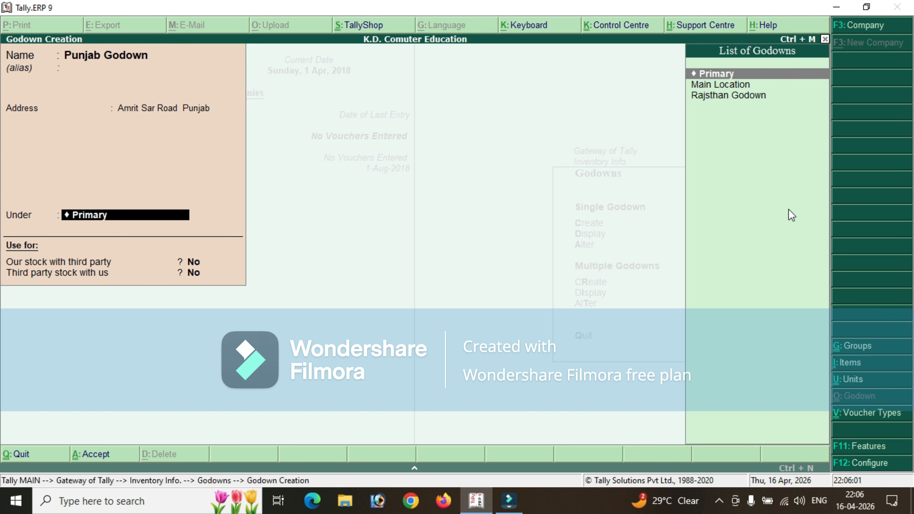
pyautogui.press('Return')
pyautogui.press('Return')
pyautogui.press('Return')
pyautogui.press('Return')
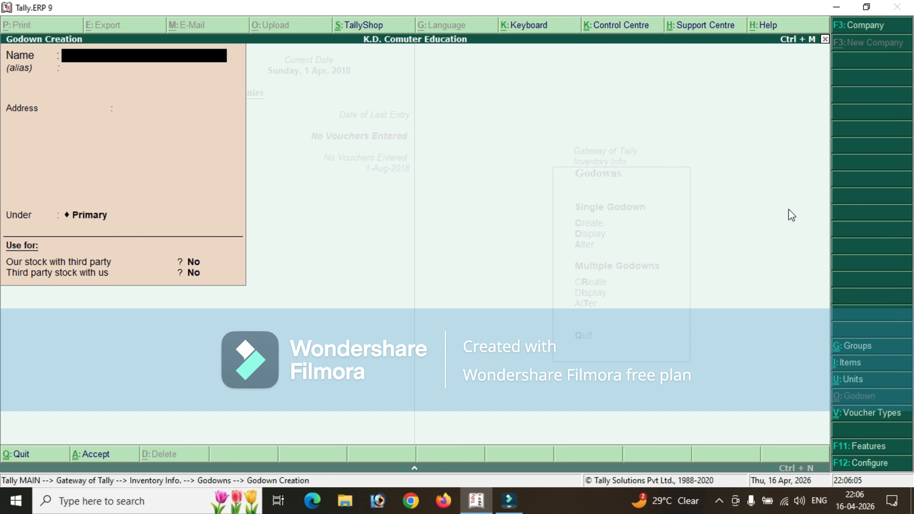
# Create a godown named "Delhi Location" under Main Location, without an alias or address.
pyautogui.write('Delhi Location')
pyautogui.press('Return')
pyautogui.press('Return')
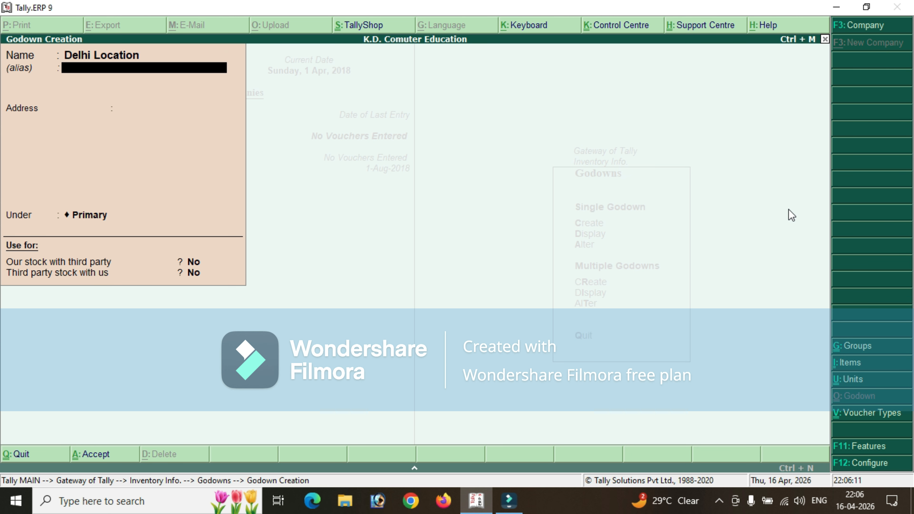
pyautogui.press('Return')
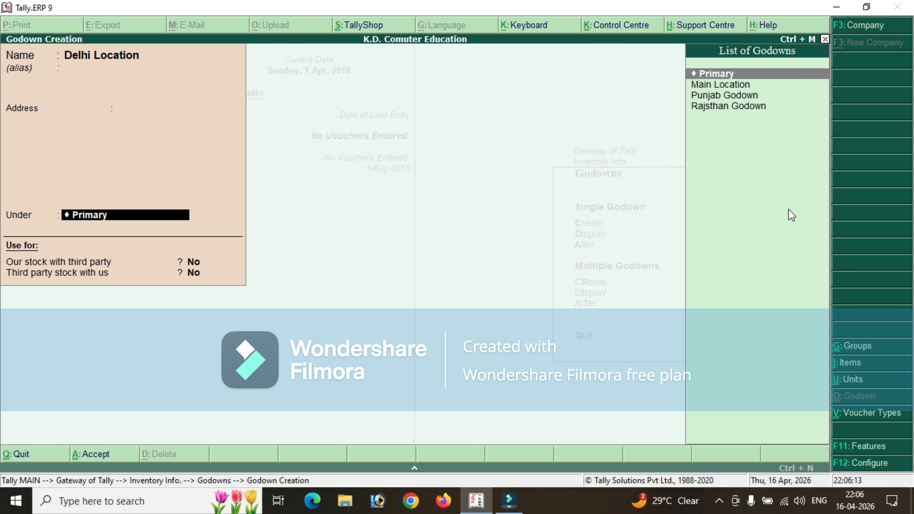
pyautogui.press('Down')
pyautogui.press('Return')
pyautogui.press('Return')
pyautogui.press('Return')
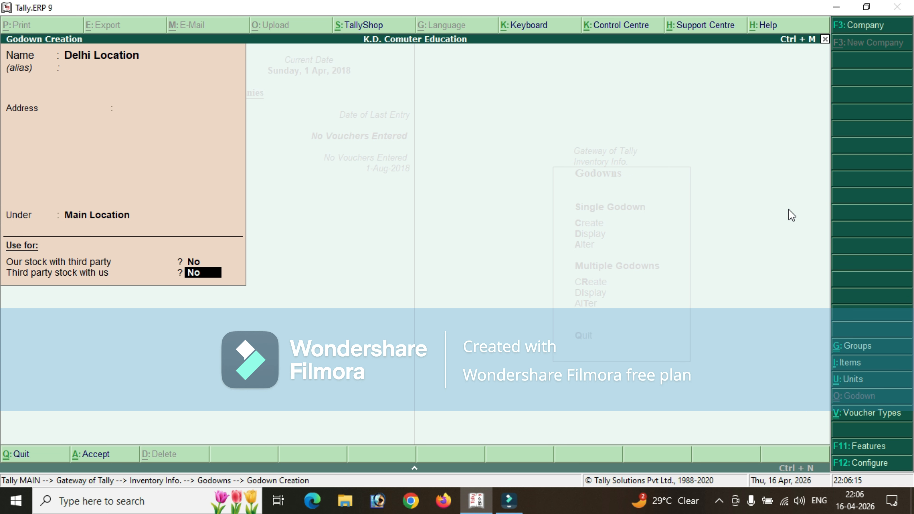
pyautogui.press('Return')
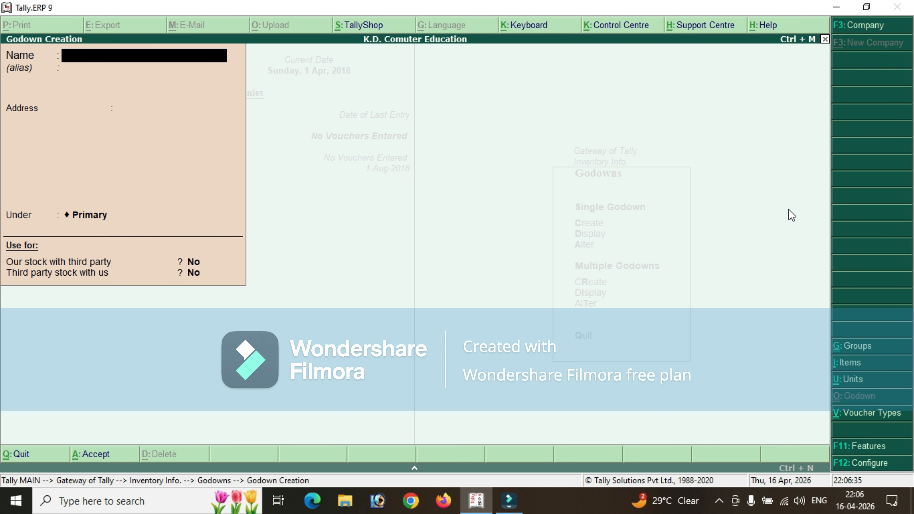
# Name the next godown "Gokulpur Godown" and enter its address, leaving the alias empty.
pyautogui.write('Gokulpur Godown')
pyautogui.press('Return')
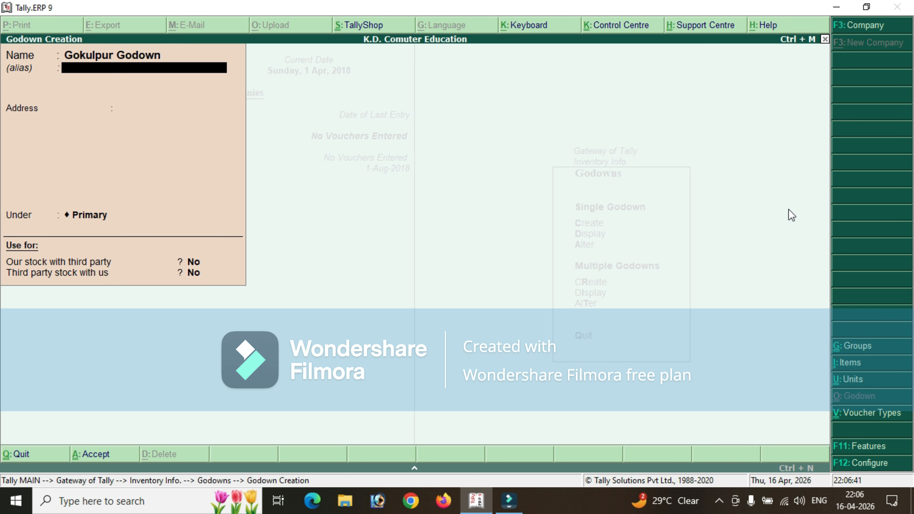
pyautogui.press('Return')
pyautogui.write('Loni Raod K')
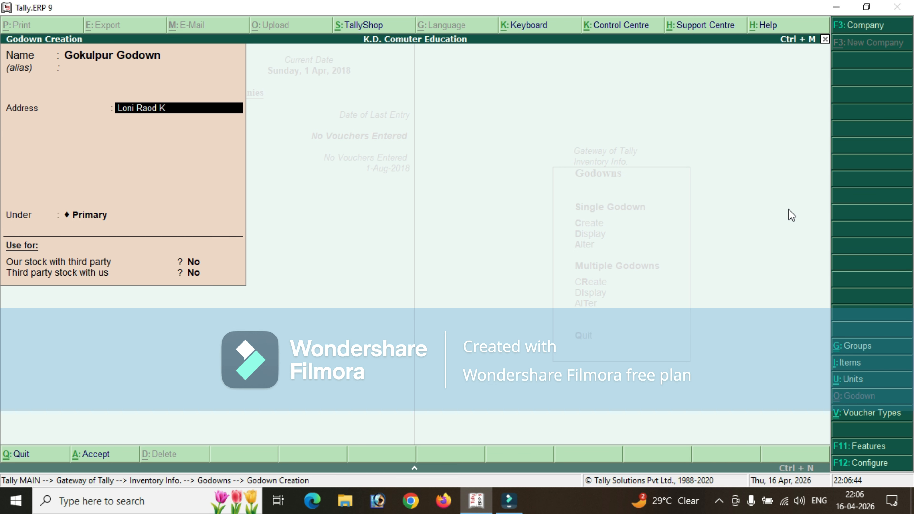
pyautogui.press('BackSpace')
pyautogui.write('Gokulpur Delji')
pyautogui.press('BackSpace')
pyautogui.write('hi')
pyautogui.press('Return')
# Place Gokulpur Godown under Delhi Location, keep both third-party stock options at No and save it.
pyautogui.press('Return')
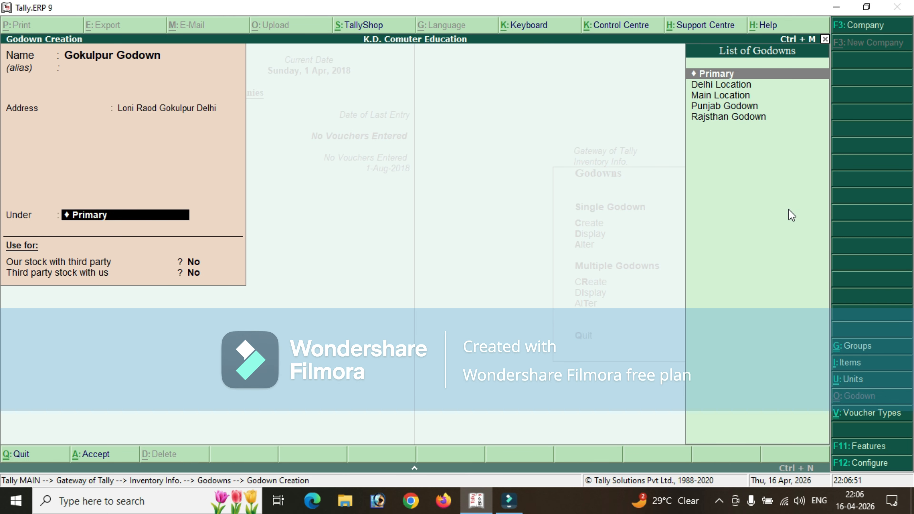
pyautogui.write('M')
pyautogui.press('BackSpace')
pyautogui.press('Down')
pyautogui.press('Return')
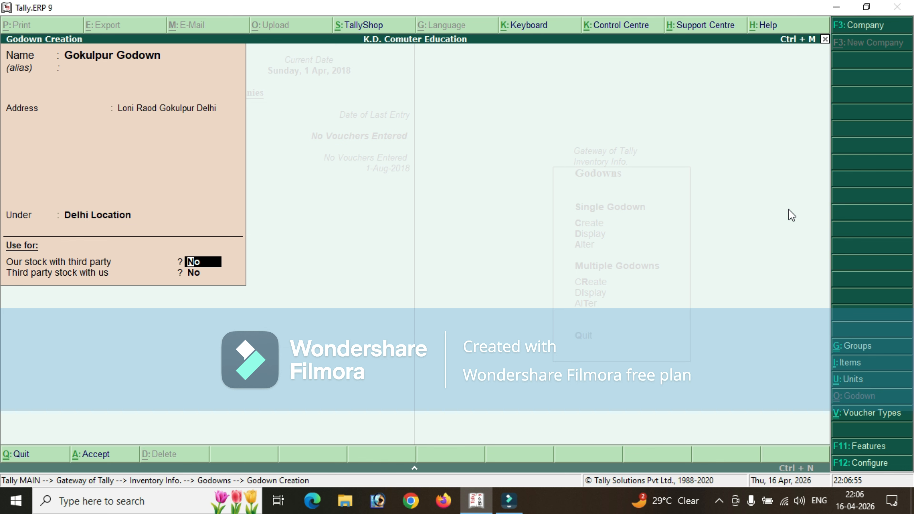
pyautogui.press('Return')
pyautogui.press('Return')
pyautogui.press('Return')
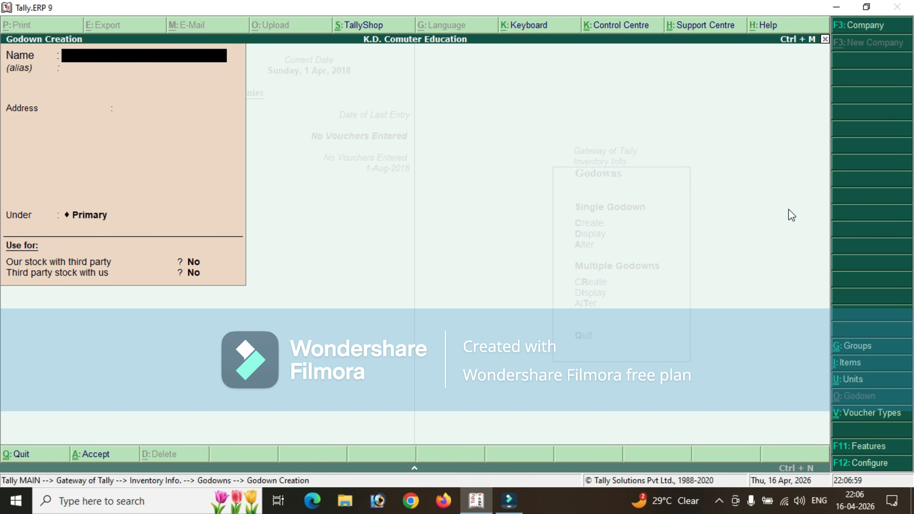
# Name the next godown "Najafghar Godown" without an alias.
pyautogui.write('Najafghar Down')
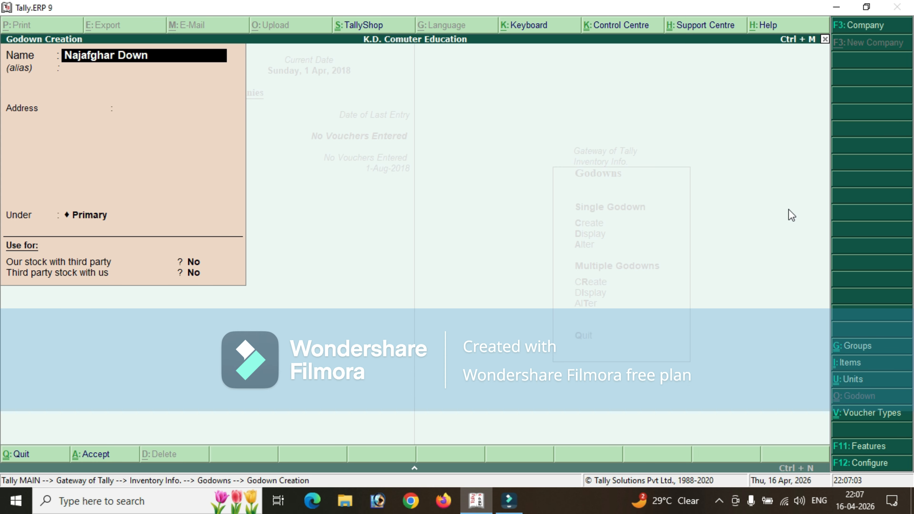
pyautogui.press('BackSpace')
pyautogui.press('BackSpace')
pyautogui.press('BackSpace')
pyautogui.press('BackSpace')
pyautogui.write('Godown')
pyautogui.press('Return')
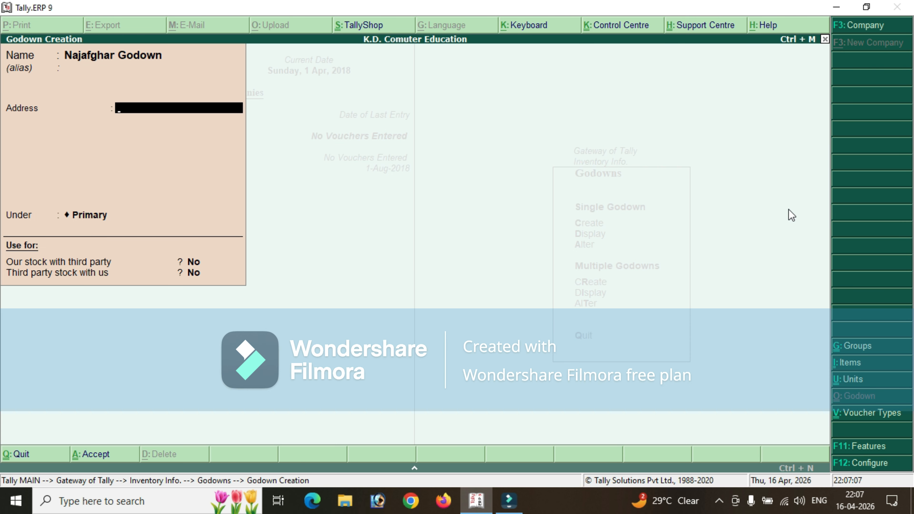
# Enter the address of Najafghar Godown.
pyautogui.write('Thana Raod Naja')
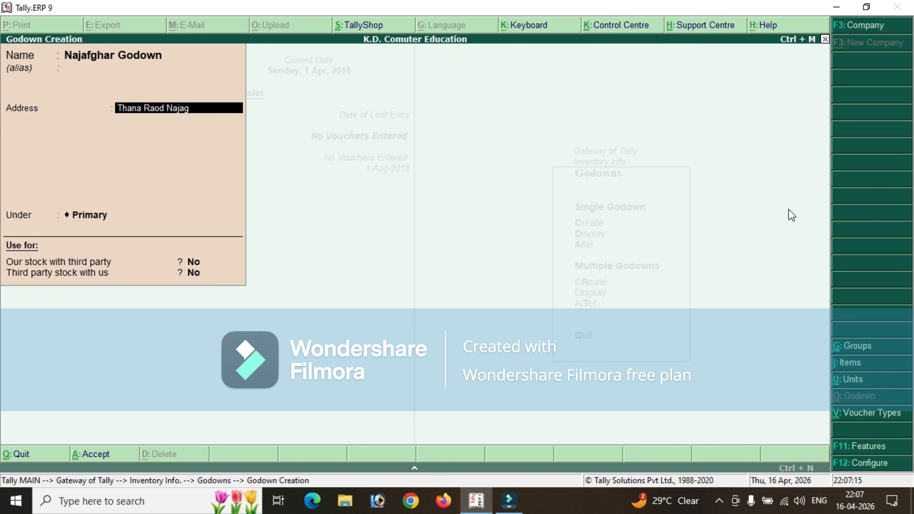
pyautogui.write('fgrh')
pyautogui.press('Return')
# Place Najafghar Godown under Delhi Location, keep both third-party stock options at No and save it.
pyautogui.press('Return')
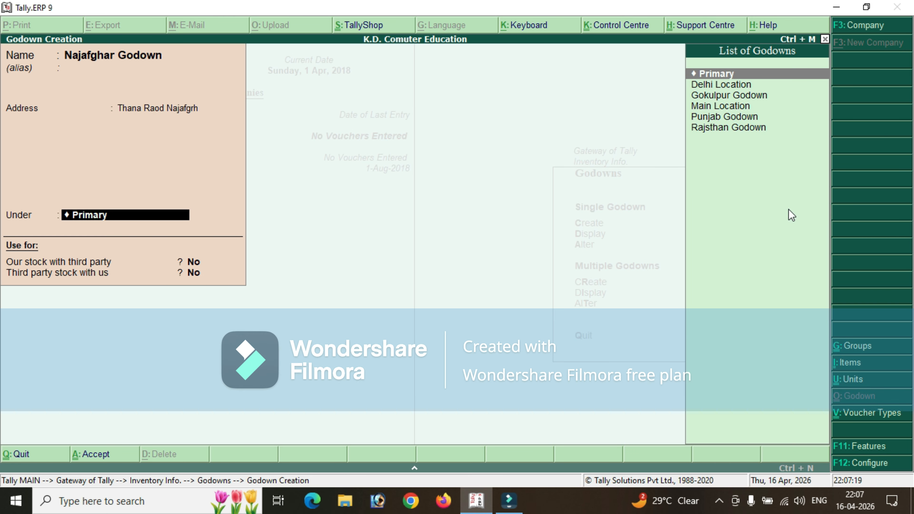
pyautogui.write('Del')
pyautogui.press('Return')
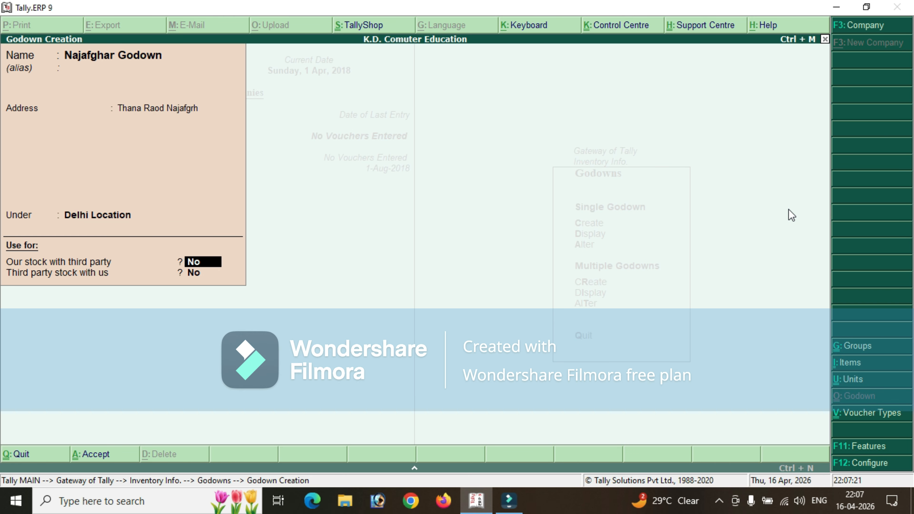
pyautogui.press('Return')
pyautogui.press('Return')
pyautogui.press('Return')
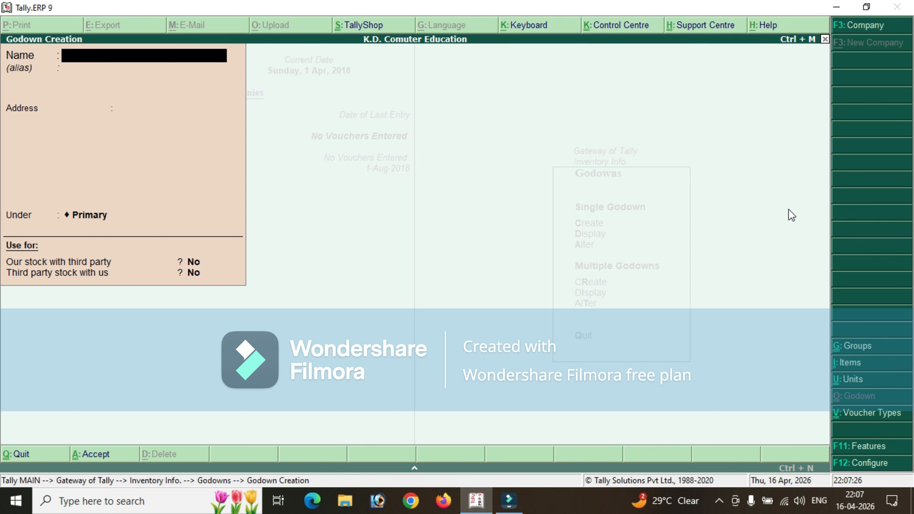
# Leave godown creation and open a new purchase voucher from the accounting vouchers.
pyautogui.press('Escape')
pyautogui.press('Escape')
pyautogui.press('Escape')
pyautogui.press('Down')
pyautogui.press('Down')
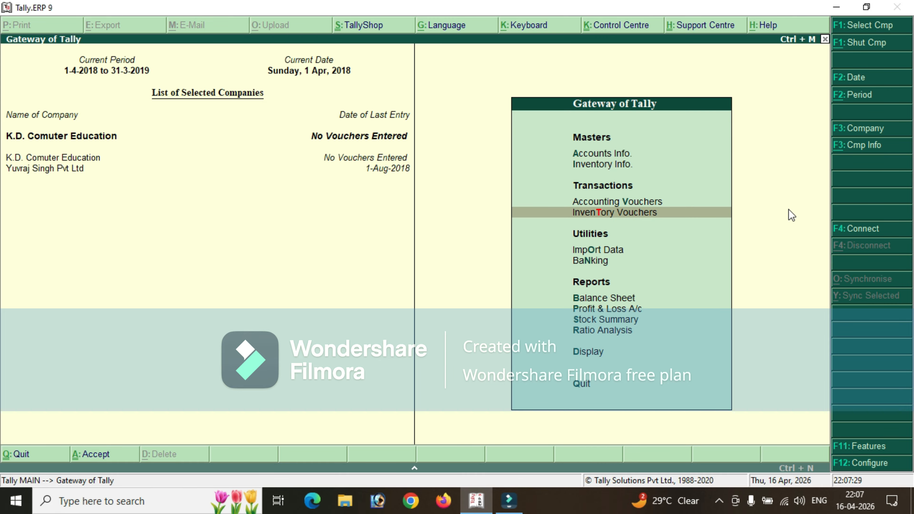
pyautogui.press('Up')
pyautogui.press('Return')
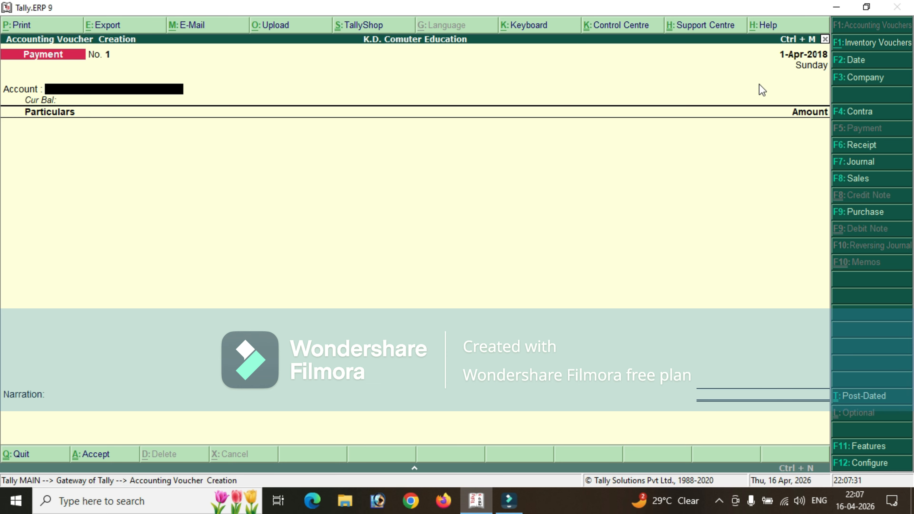
pyautogui.click(864, 211)
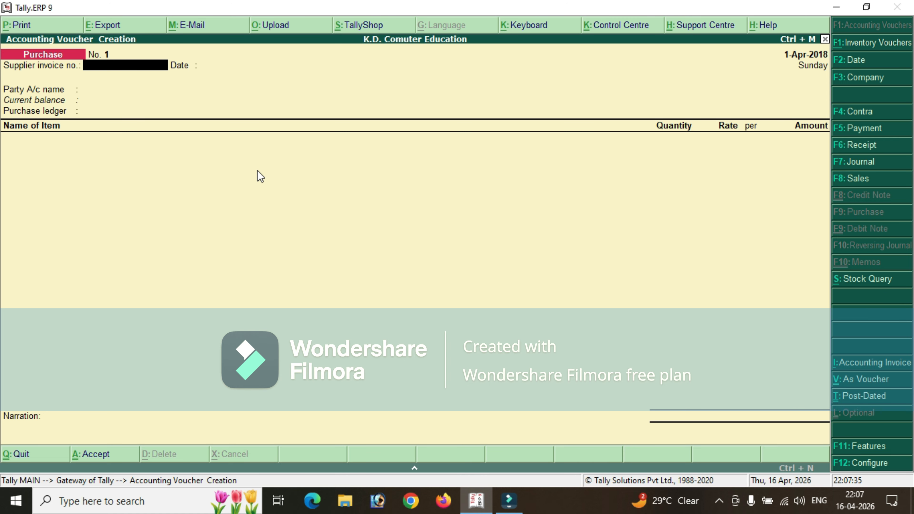
# Select Ak Pvt as the party, accept the supplier details and use Purchase Ac as the purchase ledger.
pyautogui.press('Return')
pyautogui.press('Return')
pyautogui.press('Return')
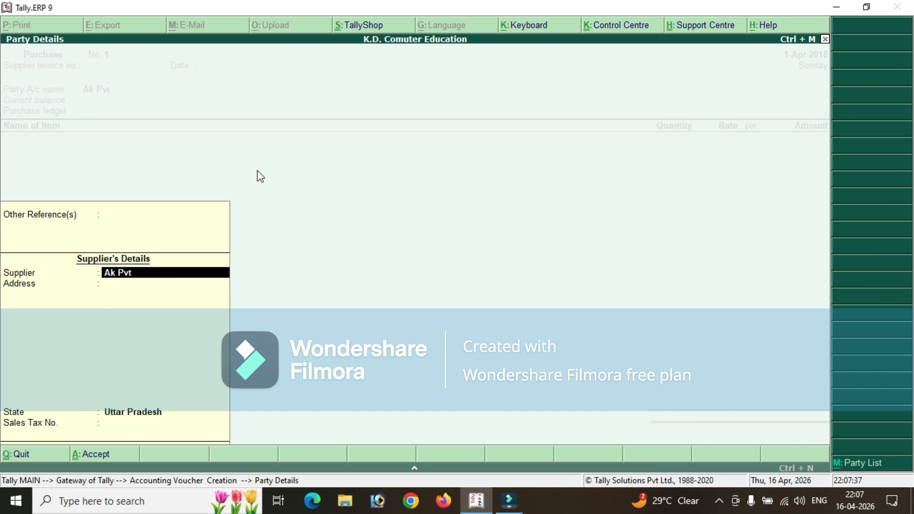
pyautogui.press('Return')
pyautogui.press('Return')
# Add Headphone as the first stock item and choose Gokulpur Godown for its first allocation line.
pyautogui.press('Return')
pyautogui.press('Return')
pyautogui.press('Return')
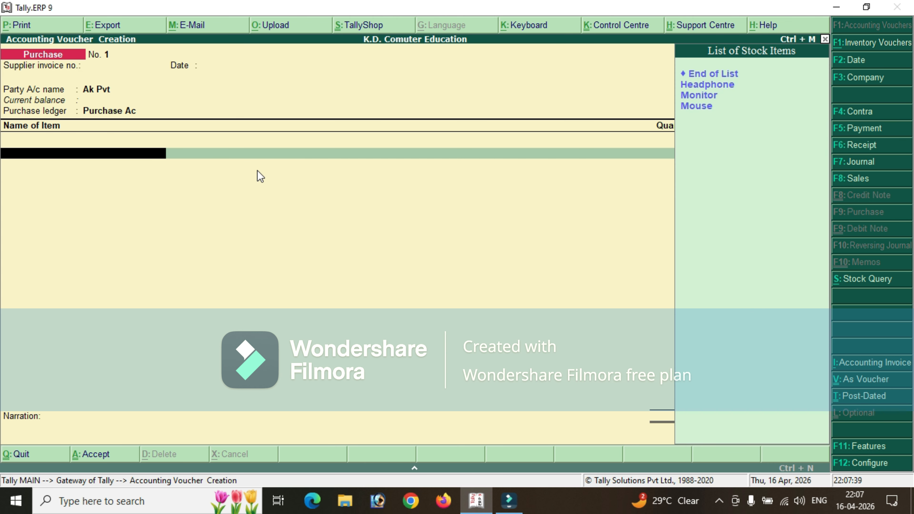
pyautogui.press('Down')
pyautogui.press('Return')
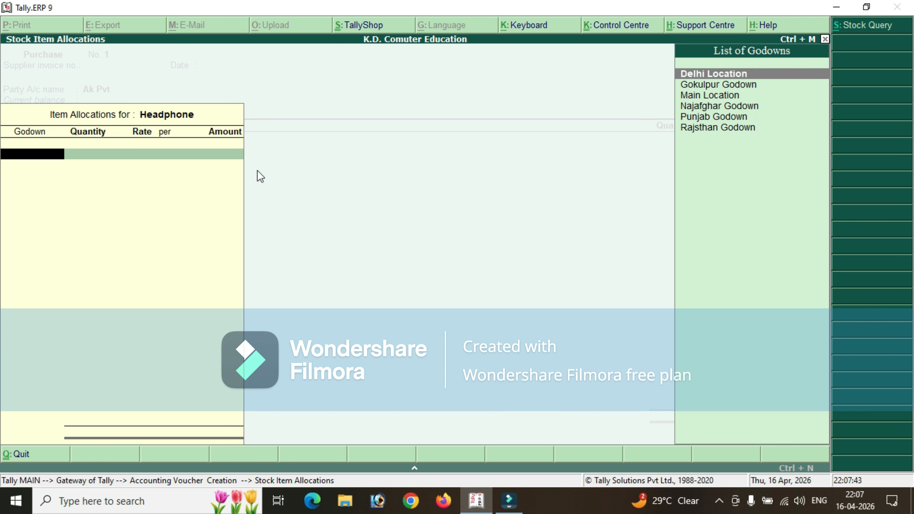
pyautogui.press('Down')
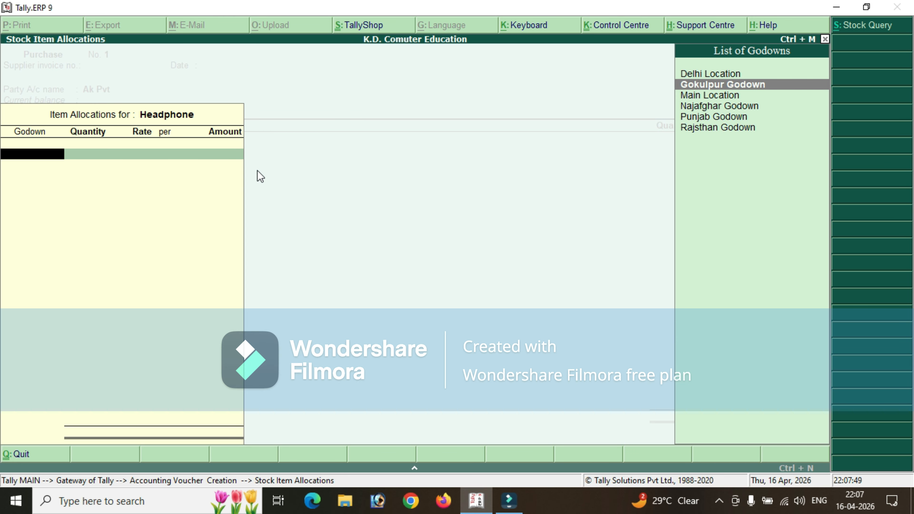
pyautogui.press('Up')
pyautogui.press('Down')
pyautogui.press('Down')
pyautogui.press('Up')
pyautogui.press('Down')
pyautogui.press('Down')
pyautogui.press('Up')
pyautogui.press('Up')
pyautogui.press('Return')
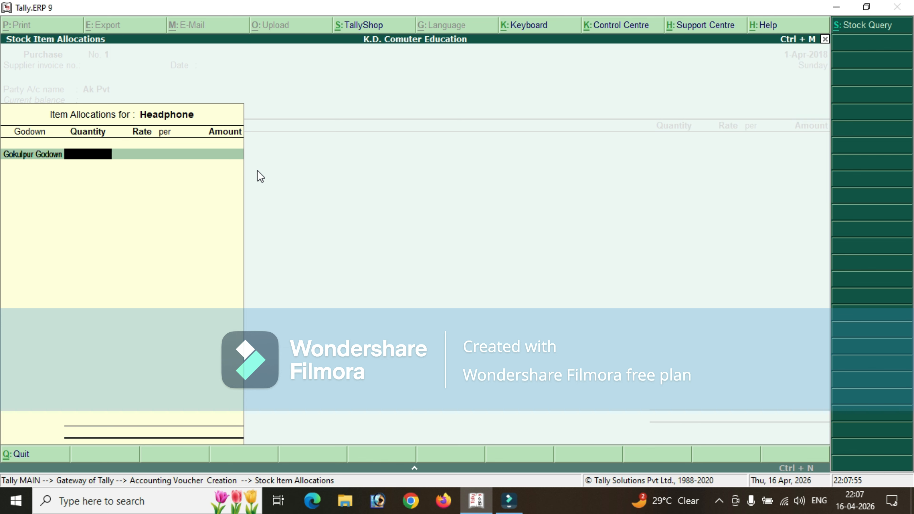
# Set the Gokulpur Godown allocation of Headphone to 20 pcs at a rate of 150.
pyautogui.write('10')
pyautogui.press('Return')
pyautogui.press('BackSpace')
pyautogui.write('20')
pyautogui.press('Return')
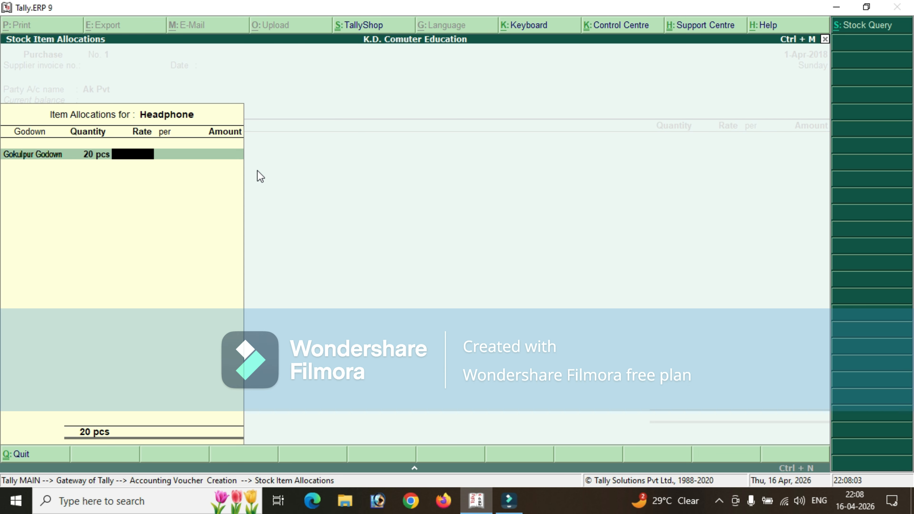
pyautogui.write('150')
pyautogui.press('Return')
# Allocate 20 pcs of Headphone to Najafghar Godown, keeping the rate of 150.
pyautogui.press('Return')
pyautogui.press('Return')
pyautogui.press('Down')
pyautogui.press('Down')
pyautogui.press('Down')
pyautogui.press('Down')
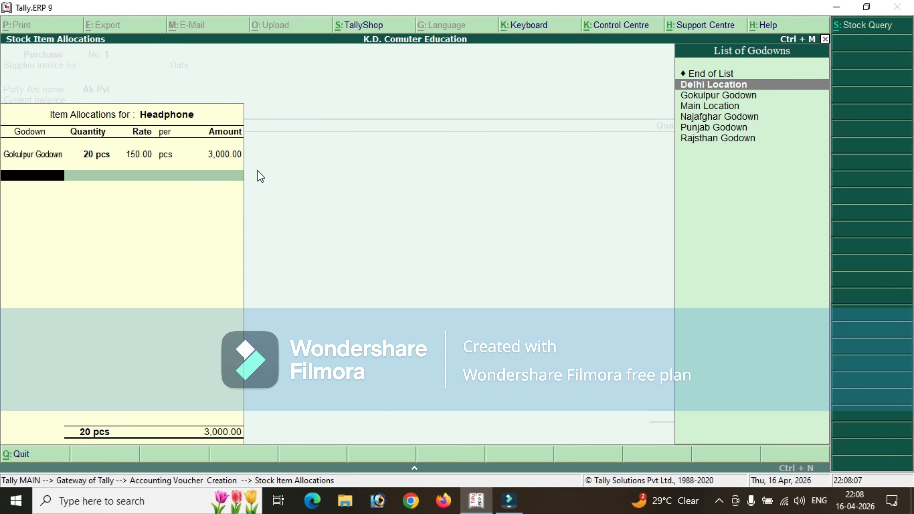
pyautogui.press('Return')
pyautogui.write('10')
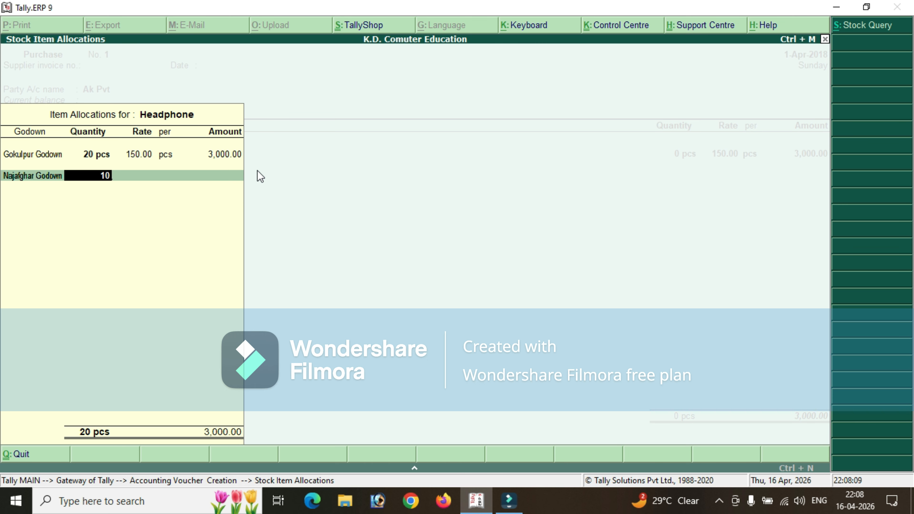
pyautogui.press('BackSpace')
pyautogui.press('BackSpace')
pyautogui.write('20')
pyautogui.press('Return')
pyautogui.press('Return')
pyautogui.press('Return')
pyautogui.press('Return')
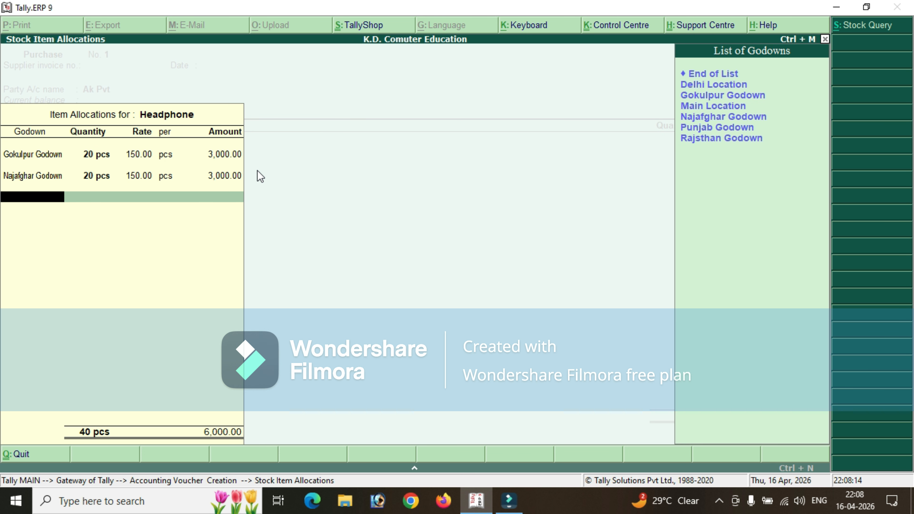
# Add a third Headphone allocation of 20 pcs to Punjab Godown at the rate of 150.
pyautogui.press('Down')
pyautogui.press('Down')
pyautogui.press('Down')
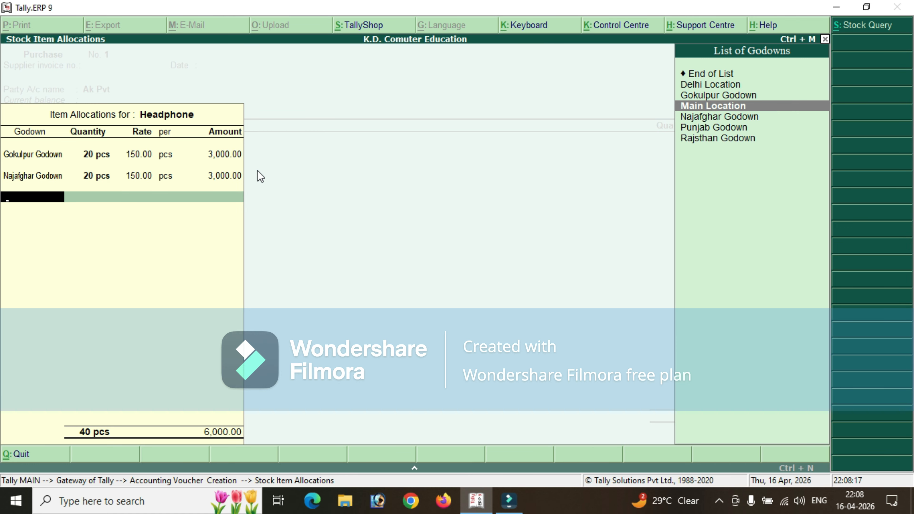
pyautogui.press('Down')
pyautogui.press('Down')
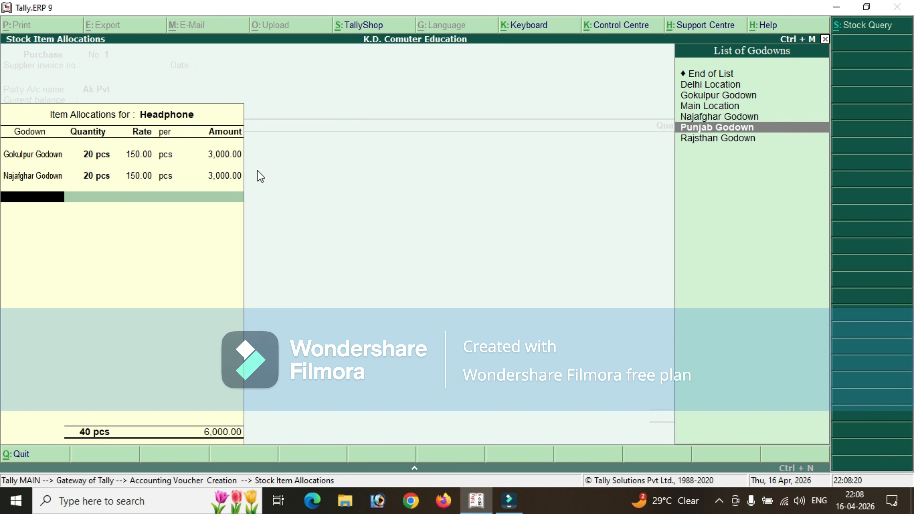
pyautogui.press('Return')
pyautogui.write('20')
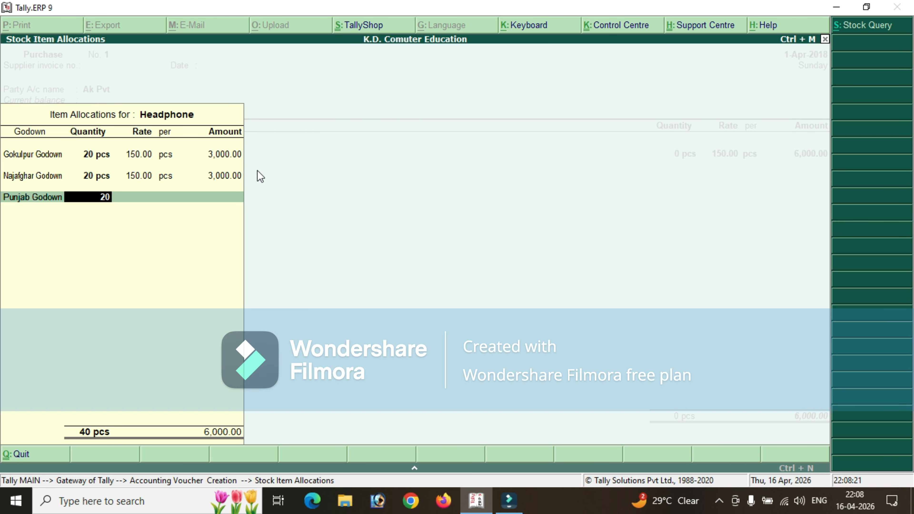
pyautogui.press('Return')
pyautogui.press('Return')
# Change the godown of the third Headphone allocation to Rajsthan Godown, keeping its quantity and rate.
pyautogui.press('Return')
pyautogui.press('Up')
pyautogui.press('Down')
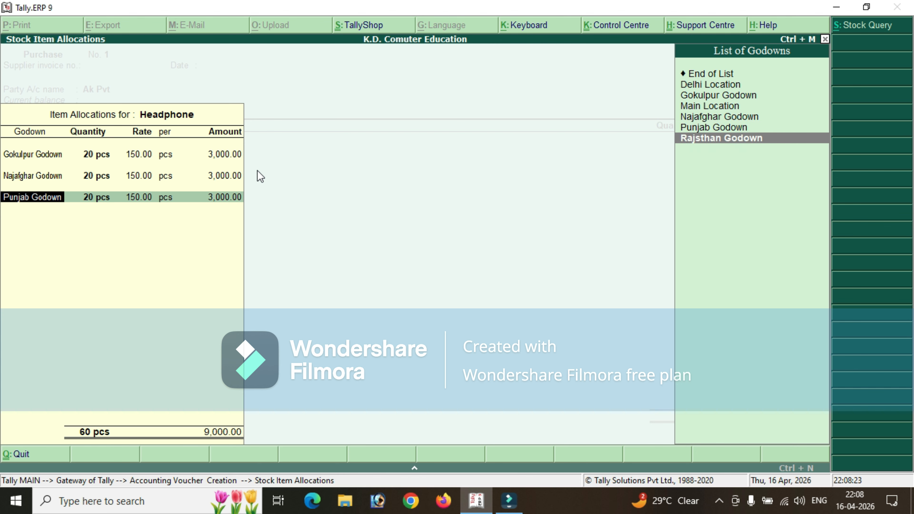
pyautogui.press('Return')
pyautogui.press('BackSpace')
pyautogui.press('Return')
pyautogui.press('Return')
pyautogui.press('Return')
pyautogui.press('Return')
# Allocate another 20 pcs of Headphone to Punjab Godown at 150 and finish the Headphone allocations.
pyautogui.press('Down')
pyautogui.press('Down')
pyautogui.press('Down')
pyautogui.press('Down')
pyautogui.press('Down')
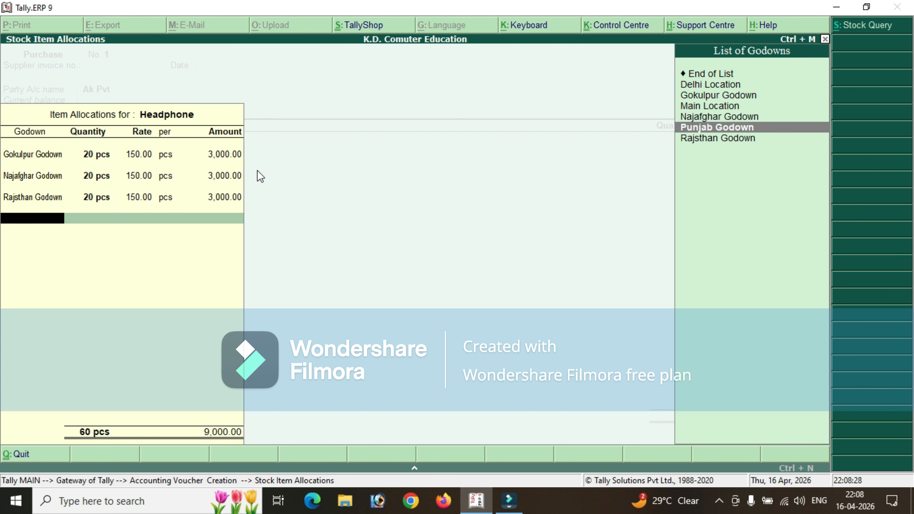
pyautogui.press('Return')
pyautogui.write('20')
pyautogui.press('Return')
pyautogui.press('Return')
pyautogui.press('Return')
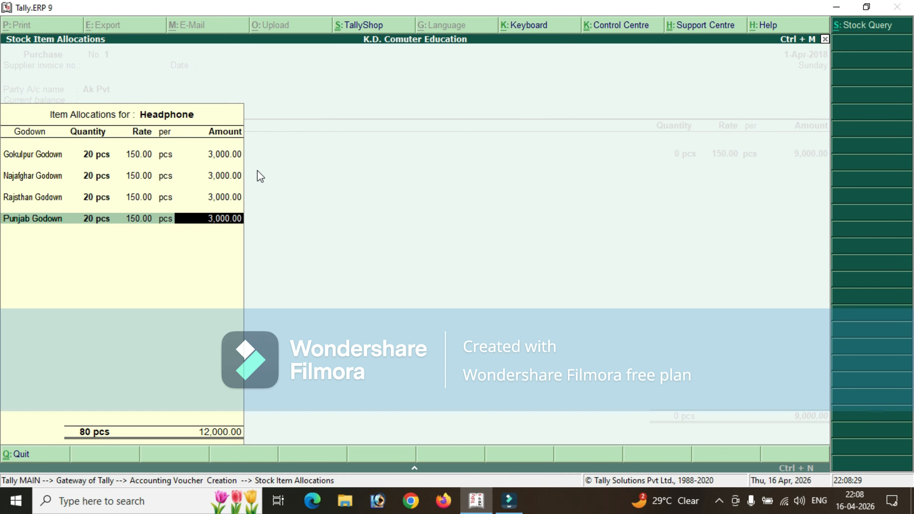
pyautogui.press('Return')
pyautogui.press('Return')
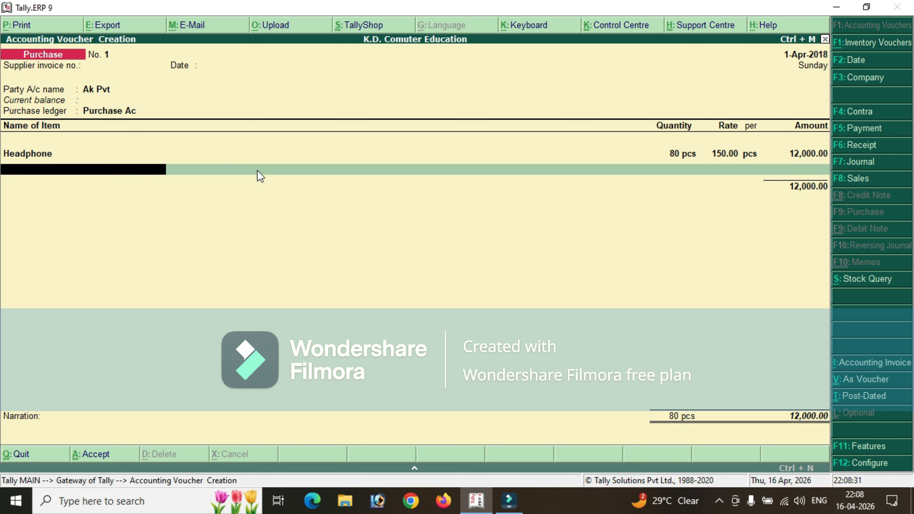
# Add Monitor as the second stock item and allocate 20 pcs to Gokulpur Godown at a rate of 2500.
pyautogui.press('Down')
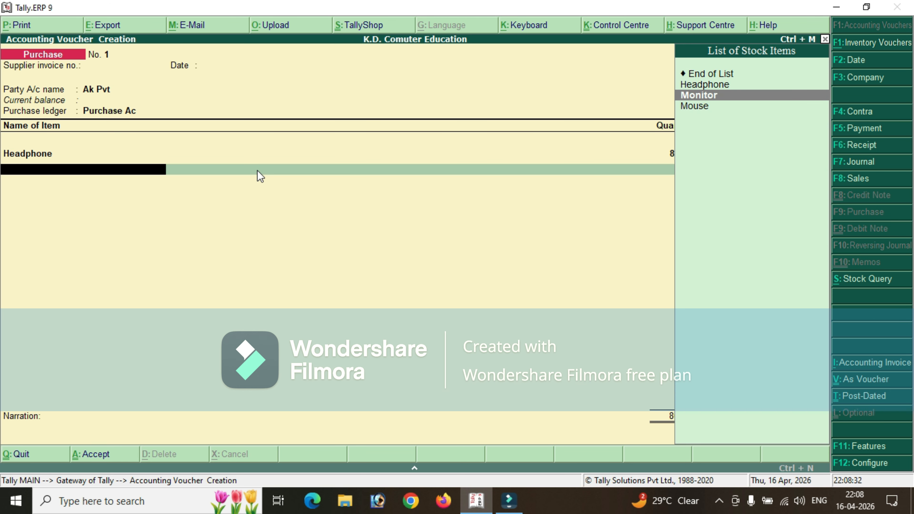
pyautogui.press('Return')
pyautogui.press('Down')
pyautogui.press('Down')
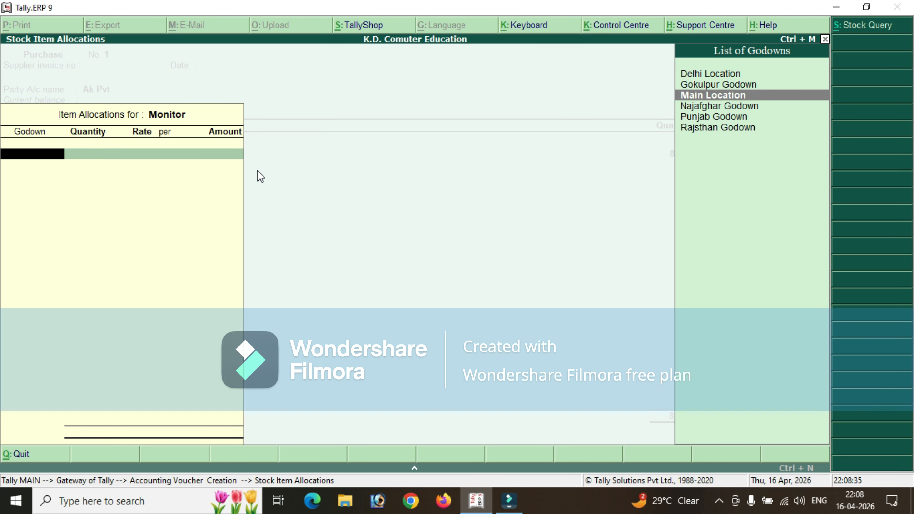
pyautogui.press('Up')
pyautogui.press('Return')
pyautogui.write('20')
pyautogui.press('Return')
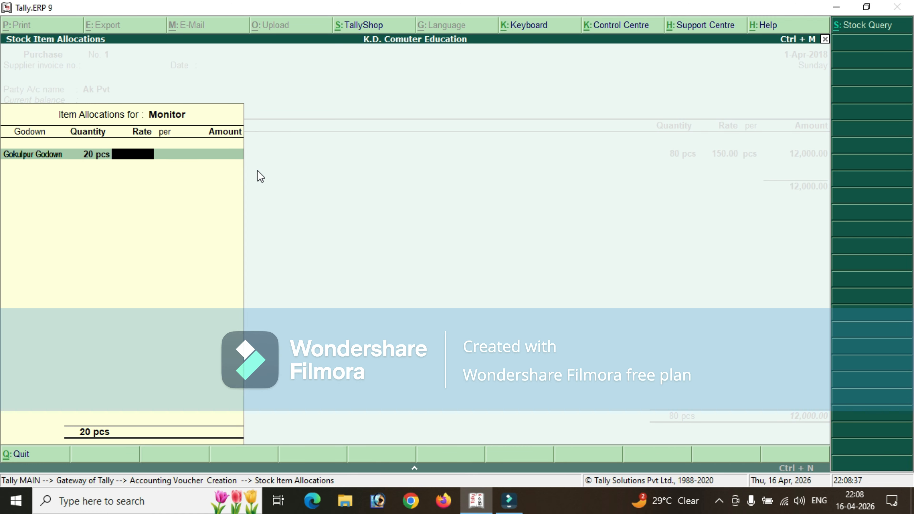
pyautogui.write('2500')
pyautogui.press('Return')
pyautogui.press('Return')
pyautogui.press('Return')
# Allocate 20 pcs of Monitor to Najafghar Godown at the rate of 2500 and close the allocations.
pyautogui.press('Down')
pyautogui.press('Down')
pyautogui.press('Down')
pyautogui.press('Down')
pyautogui.press('Down')
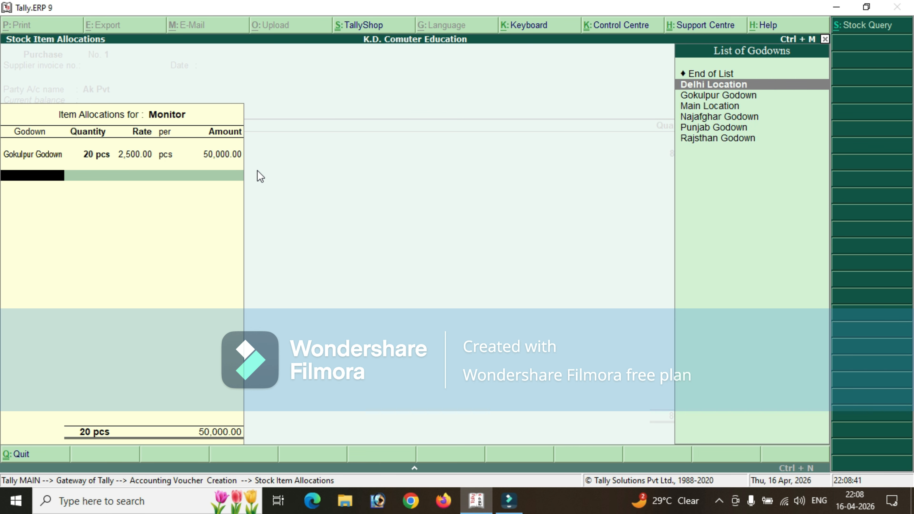
pyautogui.press('Up')
pyautogui.press('Up')
pyautogui.press('Down')
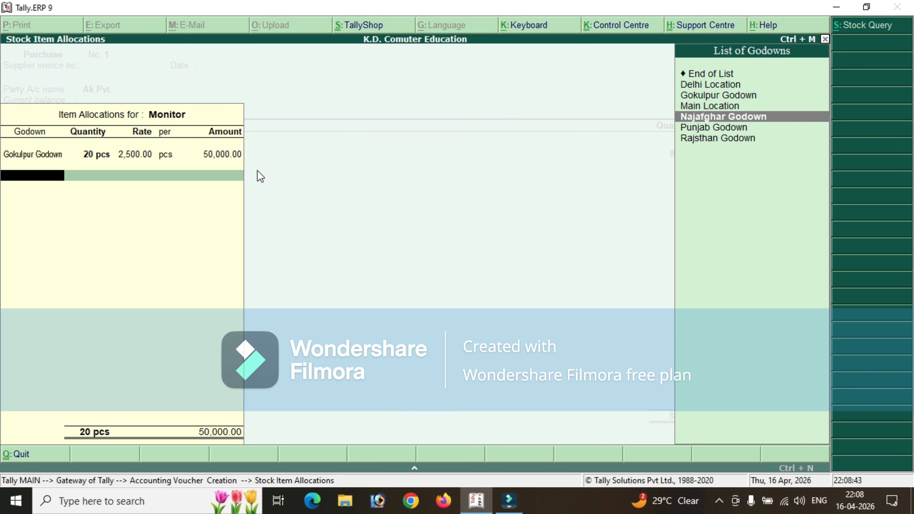
pyautogui.press('Up')
pyautogui.press('Up')
pyautogui.press('Down')
pyautogui.press('Down')
pyautogui.press('Return')
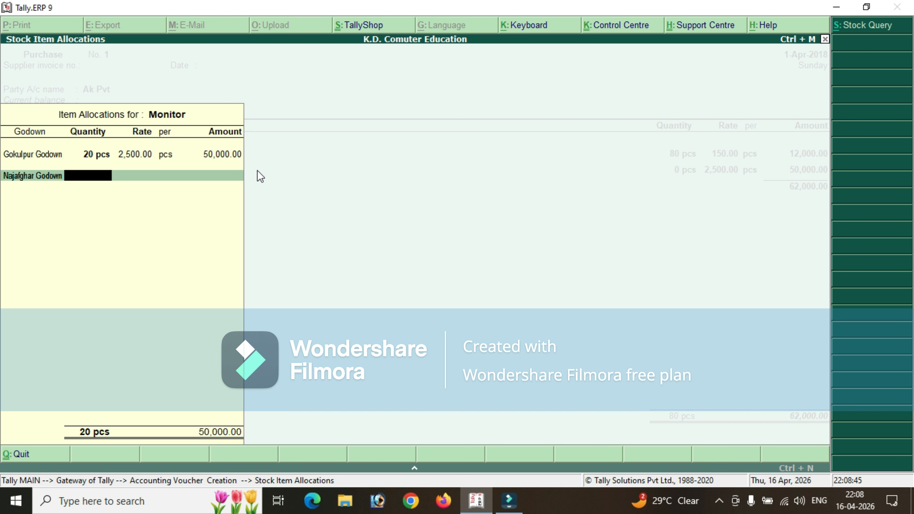
pyautogui.write('20')
pyautogui.press('Return')
pyautogui.press('Return')
pyautogui.press('Return')
# Reopen the godown allocations for Monitor and go to the empty line below Najafghar Godown.
pyautogui.press('Return')
pyautogui.press('Return')
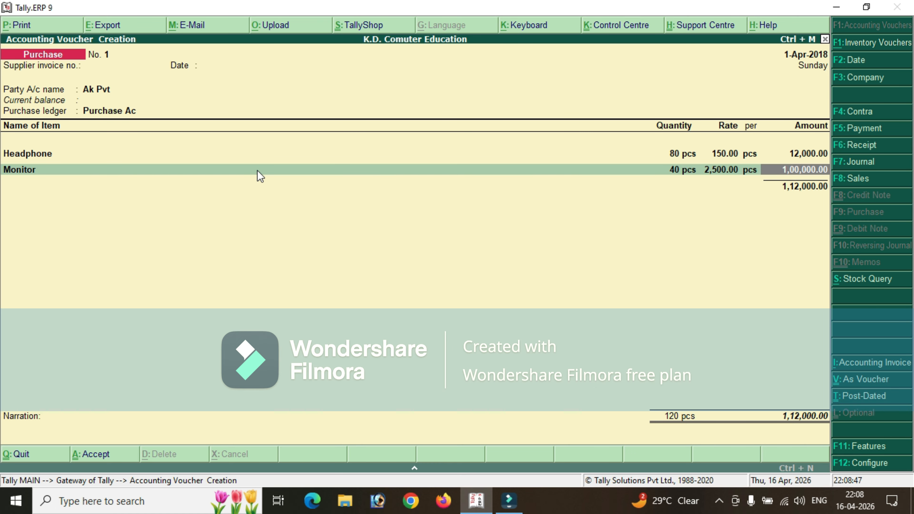
pyautogui.press('BackSpace')
pyautogui.press('Return')
pyautogui.press('Return')
pyautogui.press('Return')
pyautogui.press('Return')
pyautogui.press('Return')
pyautogui.press('Return')
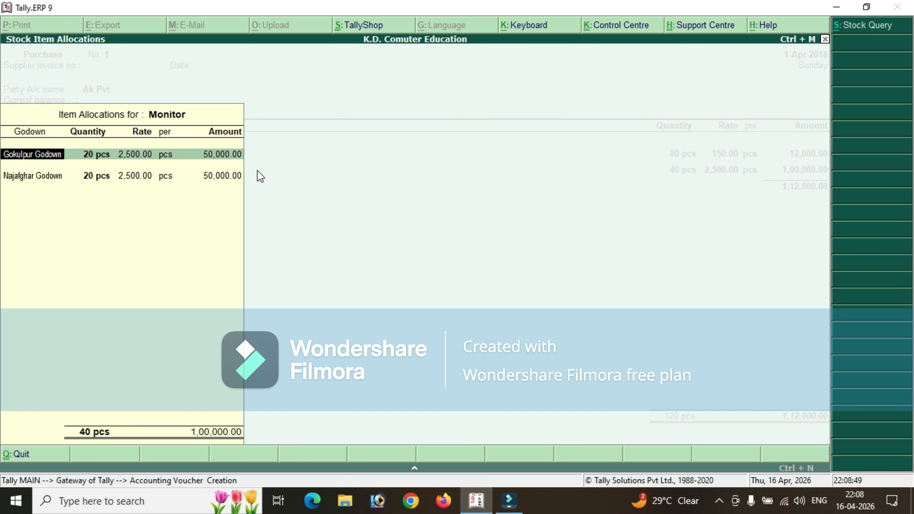
# Allocate 20 pcs of Monitor to Punjab Godown, keeping the rate of 2500.
pyautogui.press('Return')
pyautogui.press('Return')
pyautogui.press('Return')
pyautogui.press('Return')
pyautogui.press('Return')
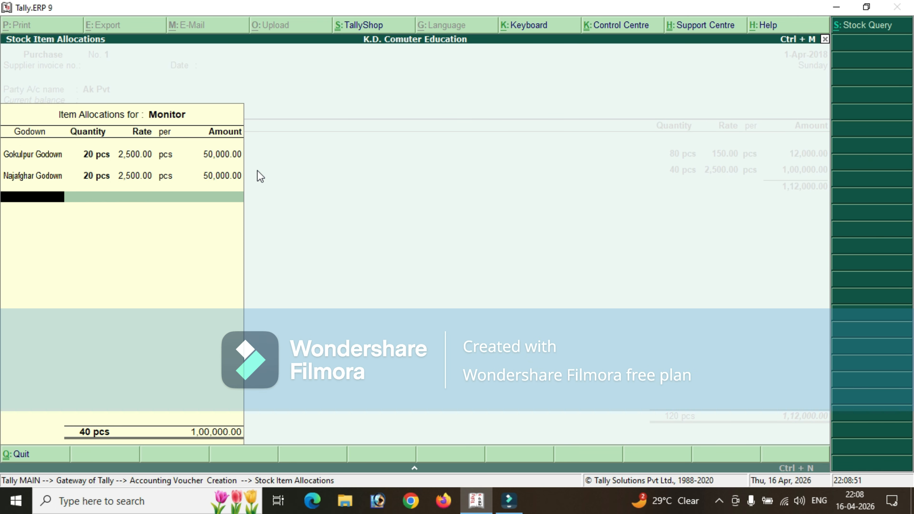
pyautogui.press('Down')
pyautogui.press('Down')
pyautogui.press('Down')
pyautogui.press('Return')
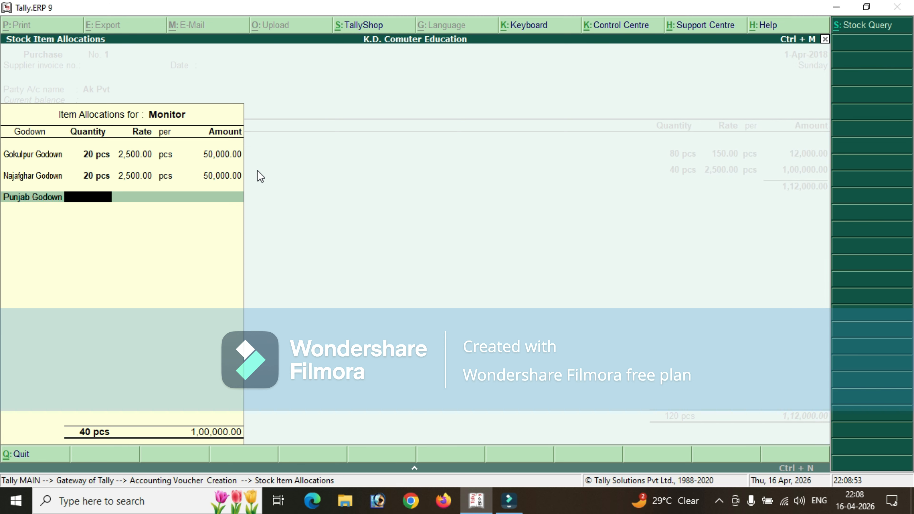
pyautogui.write('20')
# Allocate 20 pcs of Monitor to Rajsthan Godown at 2500 and finish the Monitor allocations.
pyautogui.press('Return')
pyautogui.press('Return')
pyautogui.press('Return')
pyautogui.press('Return')
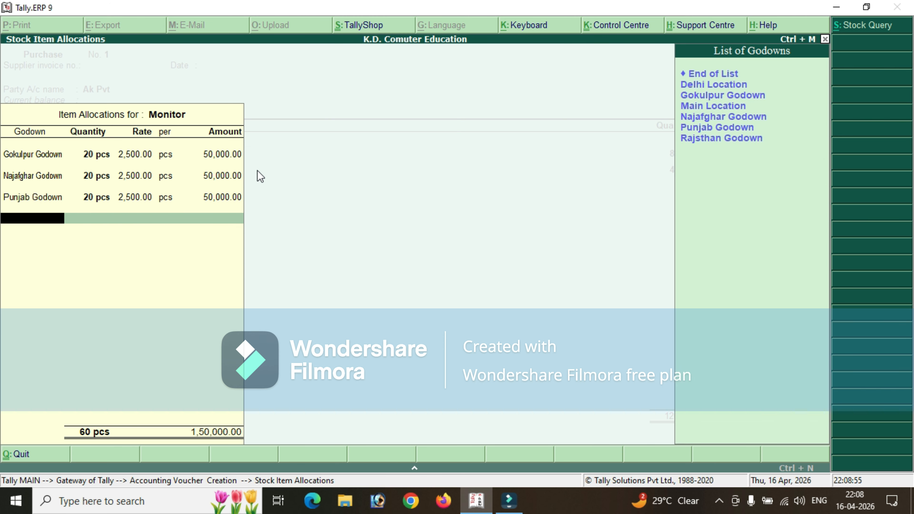
pyautogui.press('Down')
pyautogui.press('Down')
pyautogui.press('Down')
pyautogui.press('Down')
pyautogui.press('Down')
pyautogui.press('Down')
pyautogui.press('Return')
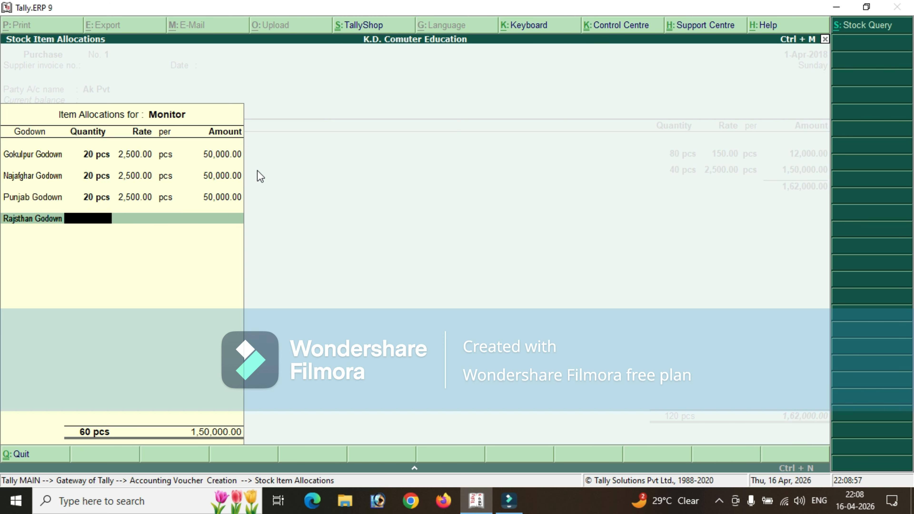
pyautogui.write('20')
# Add Mouse as the third stock item and choose Gokulpur Godown for its first allocation line.
pyautogui.press('Return')
pyautogui.press('Return')
pyautogui.press('Return')
pyautogui.press('Return')
pyautogui.press('Return')
pyautogui.press('Return')
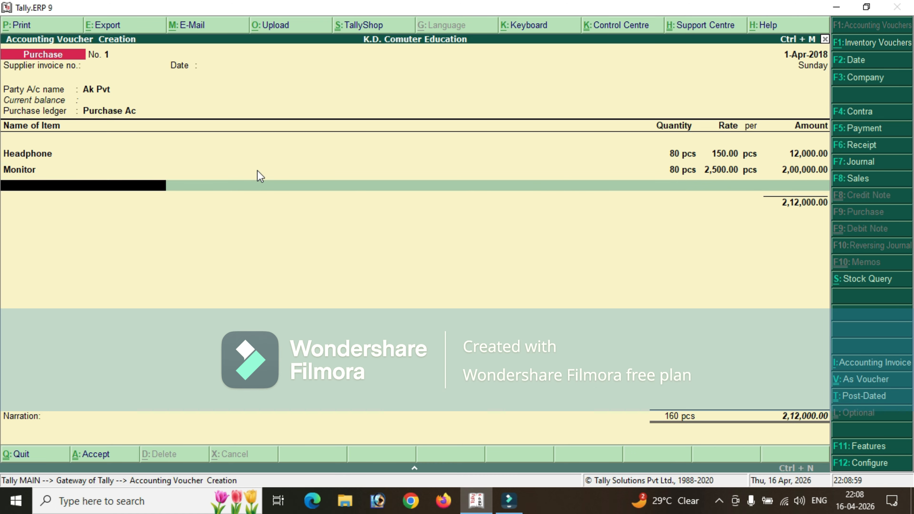
pyautogui.press('Down')
pyautogui.press('Down')
pyautogui.press('Down')
pyautogui.press('Return')
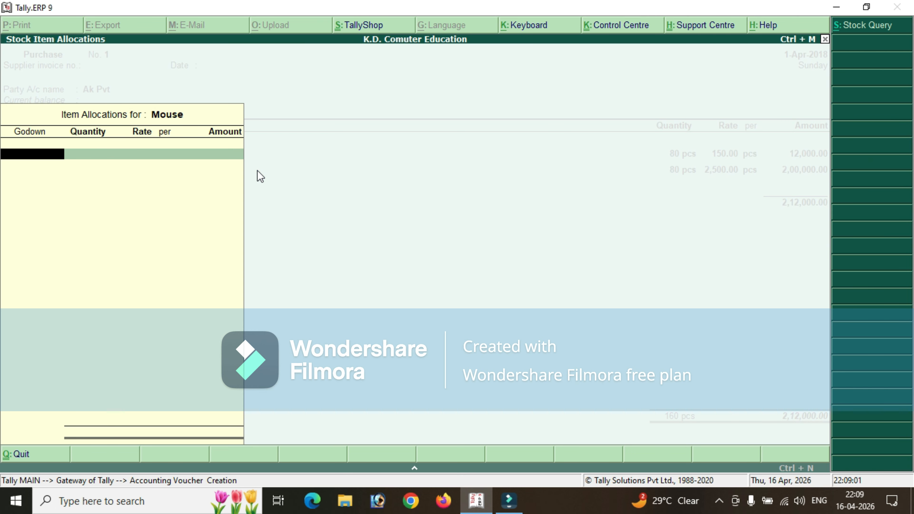
pyautogui.press('Down')
pyautogui.press('Down')
pyautogui.press('Up')
# Set the Gokulpur Godown allocation of Mouse to 20 pcs at a rate of 100.
pyautogui.press('Return')
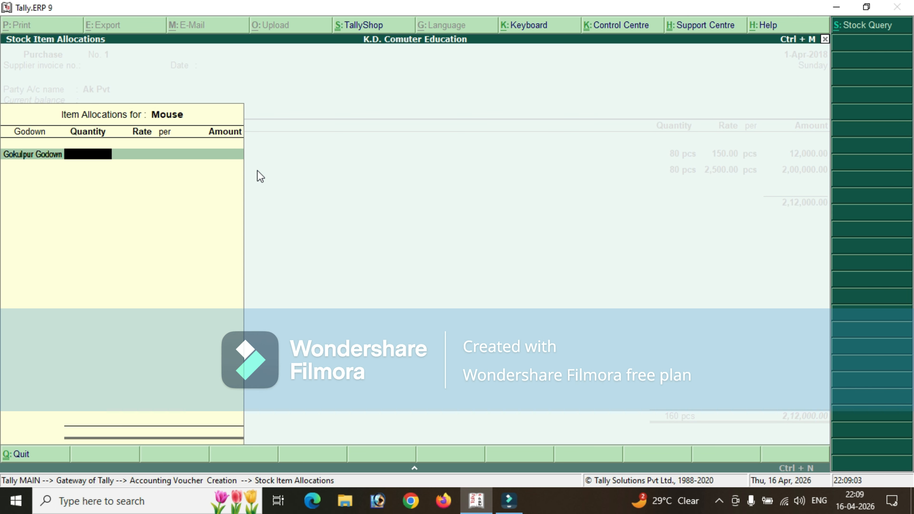
pyautogui.write('20')
pyautogui.press('Return')
pyautogui.write('100')
pyautogui.press('Return')
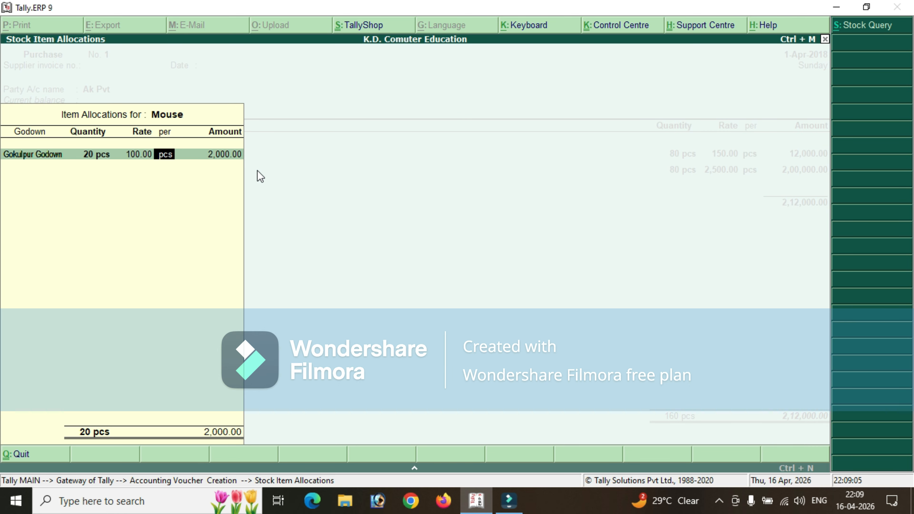
pyautogui.press('Return')
pyautogui.press('Return')
# Allocate 20 pcs of Mouse to Najafghar Godown, keeping the rate of 100.
pyautogui.press('Down')
pyautogui.press('Down')
pyautogui.press('Down')
pyautogui.press('Down')
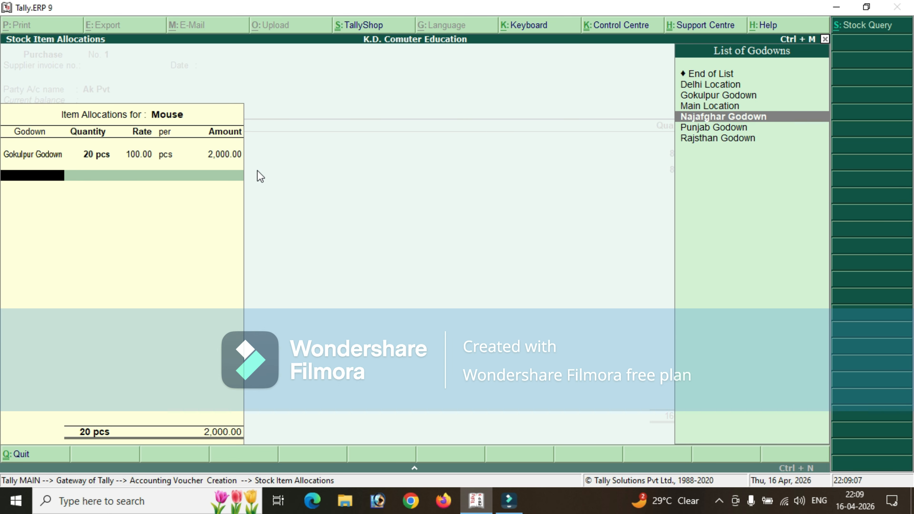
pyautogui.press('Return')
pyautogui.write('20')
pyautogui.press('Return')
pyautogui.press('Return')
pyautogui.press('Return')
pyautogui.press('Return')
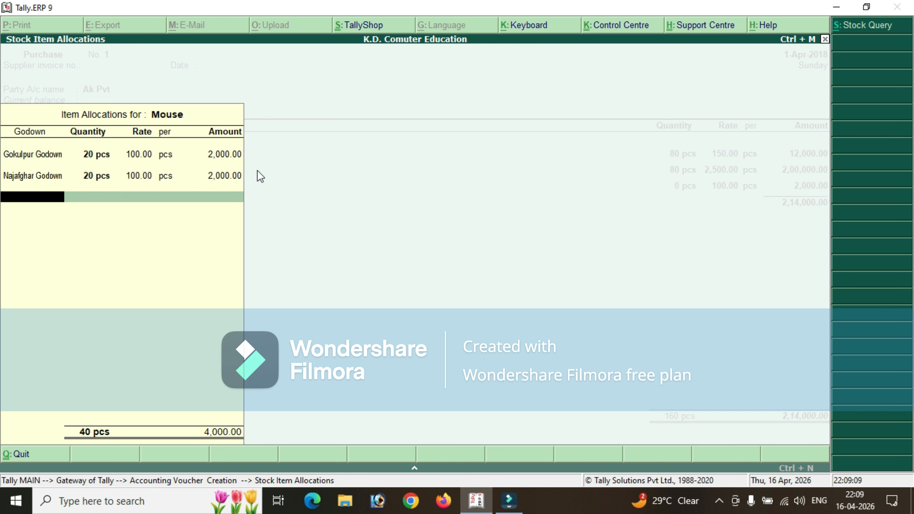
# Allocate 20 pcs of Mouse to Punjab Godown, keeping the rate of 100.
pyautogui.press('Down')
pyautogui.press('Down')
pyautogui.press('Down')
# Allocate 20 pcs of Mouse to Rajsthan Godown at 100 and finish the Mouse allocations.
pyautogui.press('Down')
pyautogui.press('Down')
pyautogui.press('Return')
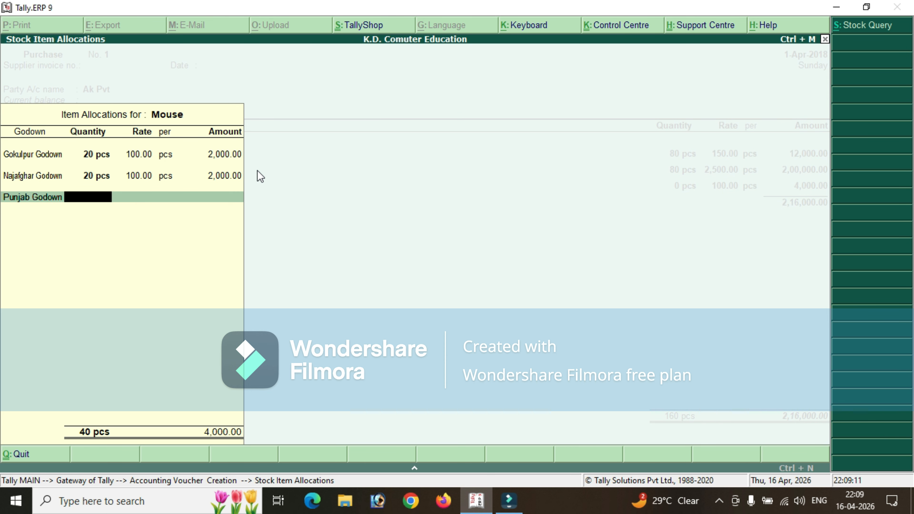
pyautogui.write('20')
pyautogui.press('Return')
pyautogui.press('Return')
pyautogui.press('Return')
pyautogui.press('Return')
pyautogui.press('Down')
pyautogui.press('Down')
pyautogui.press('Down')
pyautogui.press('Down')
pyautogui.press('Down')
pyautogui.press('Down')
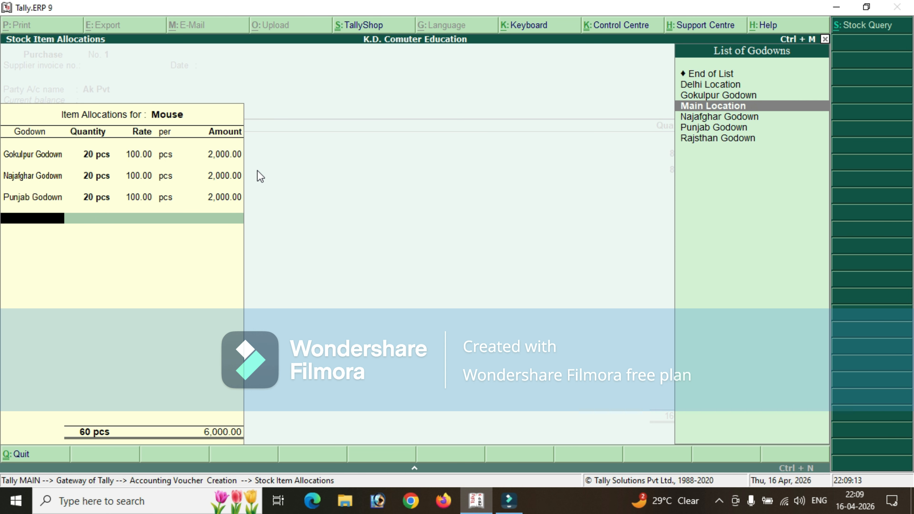
pyautogui.press('Return')
pyautogui.write('20')
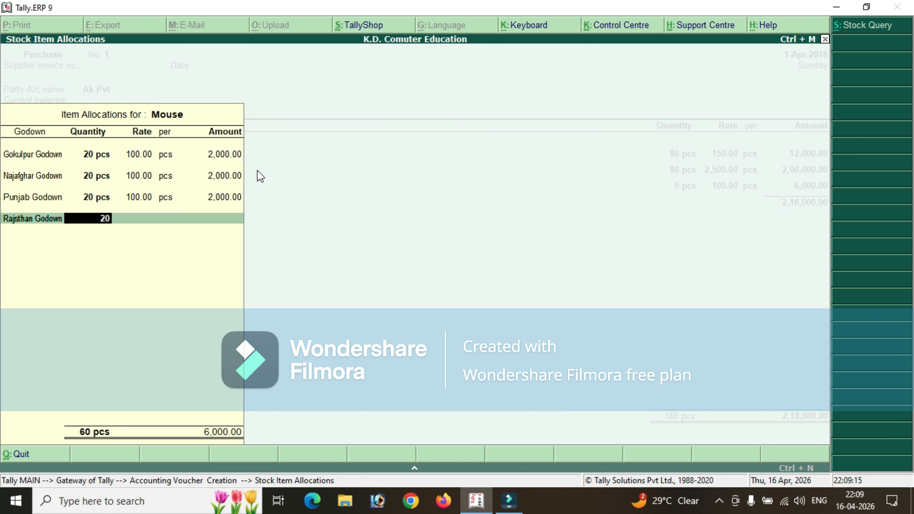
pyautogui.press('Return')
pyautogui.press('Return')
pyautogui.press('Return')
pyautogui.press('Return')
pyautogui.press('Return')
# End the item list, leave the narration blank and save the Ak Pvt purchase voucher.
pyautogui.press('Return')
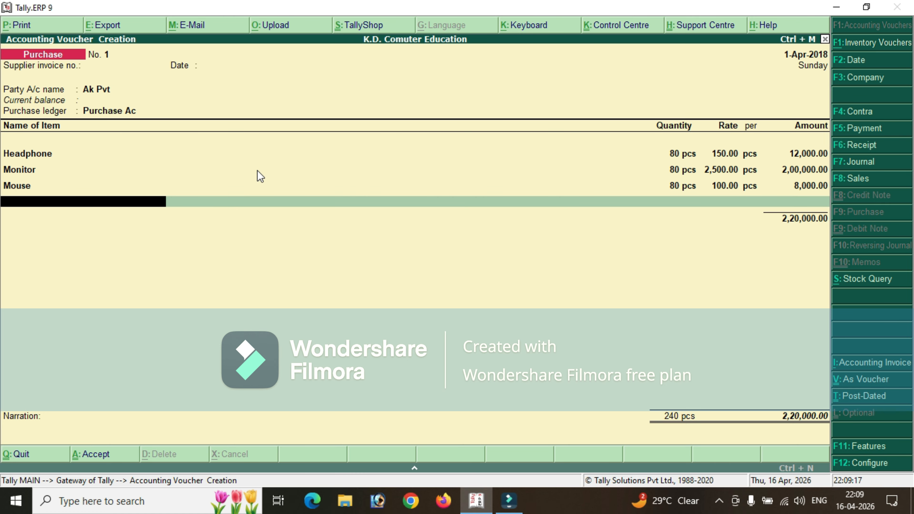
pyautogui.press('Return')
pyautogui.press('Return')
pyautogui.press('Return')
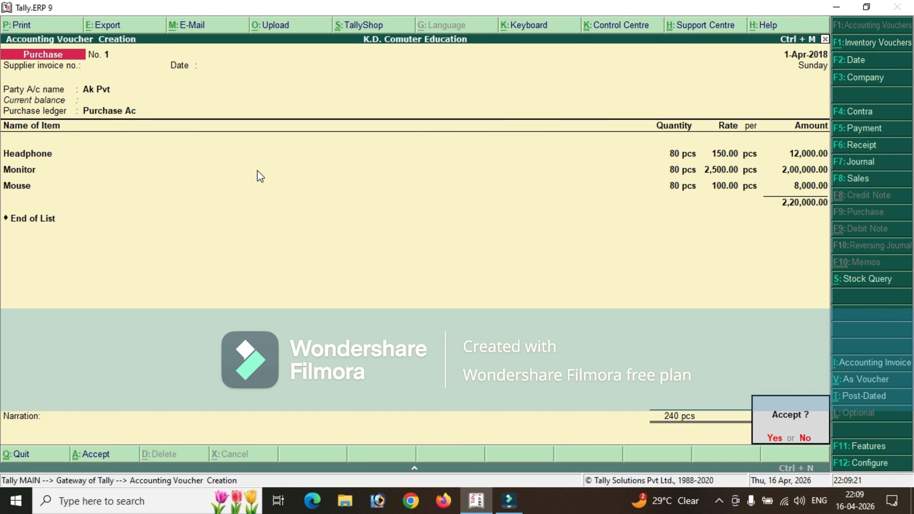
pyautogui.press('Return')
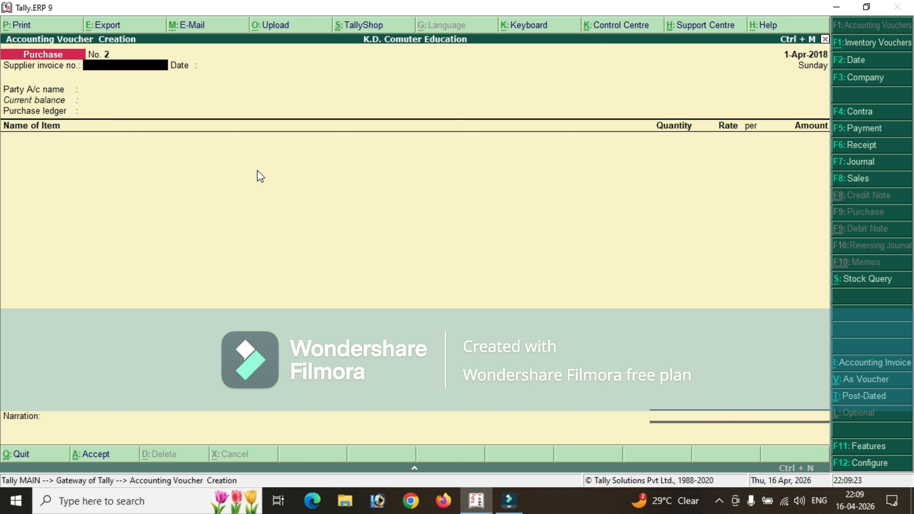
# Leave purchase voucher entry and open the display reports of K.D. Comuter Education.
pyautogui.press('Escape')
pyautogui.press('Return')
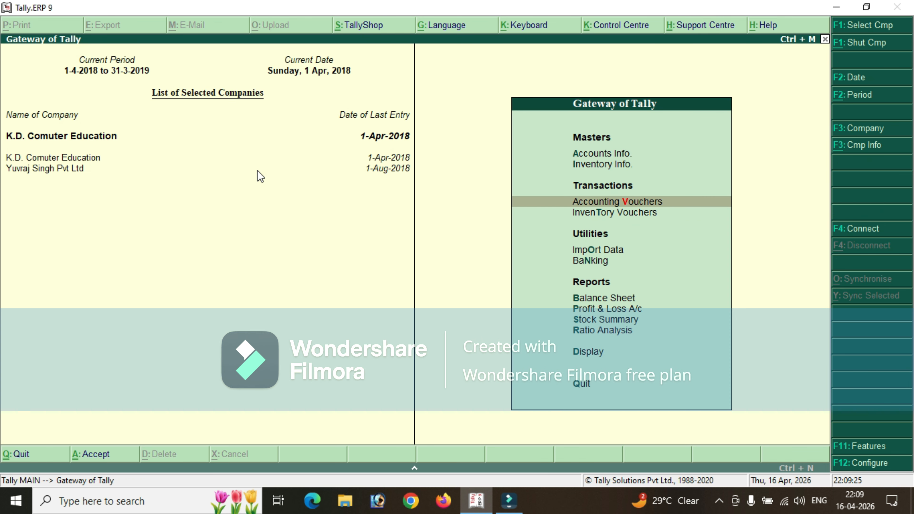
pyautogui.press('Down')
pyautogui.press('Down')
pyautogui.press('Down')
pyautogui.press('Down')
pyautogui.press('Down')
pyautogui.press('Down')
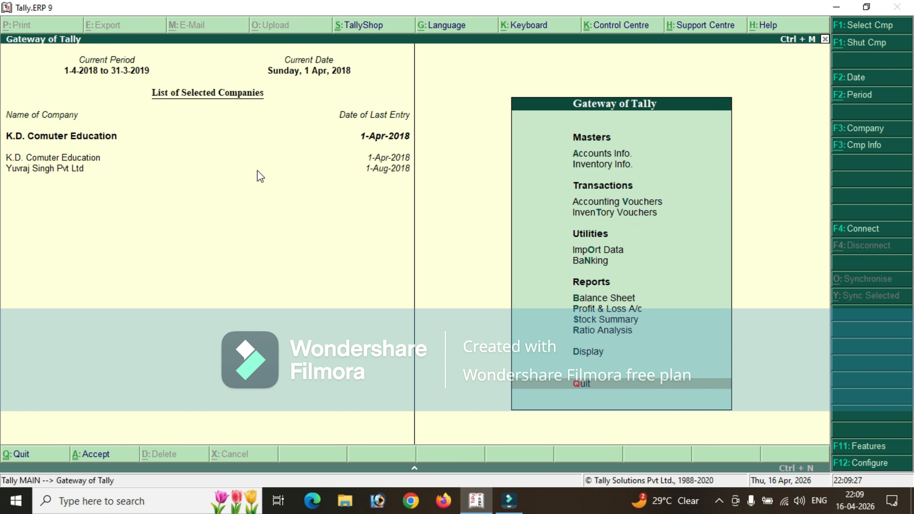
pyautogui.press('Up')
pyautogui.press('Return')
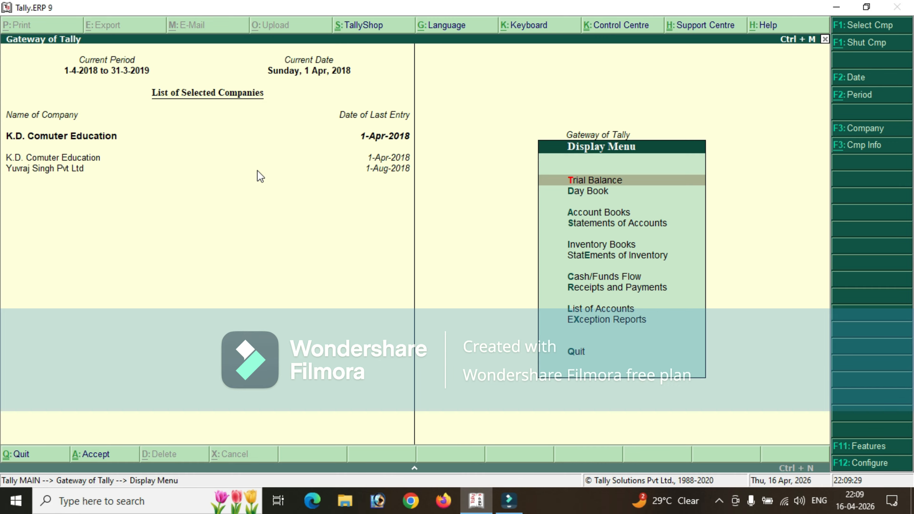
# Open the godown summary for Gokulpur Godown from the inventory statements.
pyautogui.press('Up')
pyautogui.press('Up')
pyautogui.press('Down')
pyautogui.press('Down')
pyautogui.press('Down')
pyautogui.press('Down')
pyautogui.press('Down')
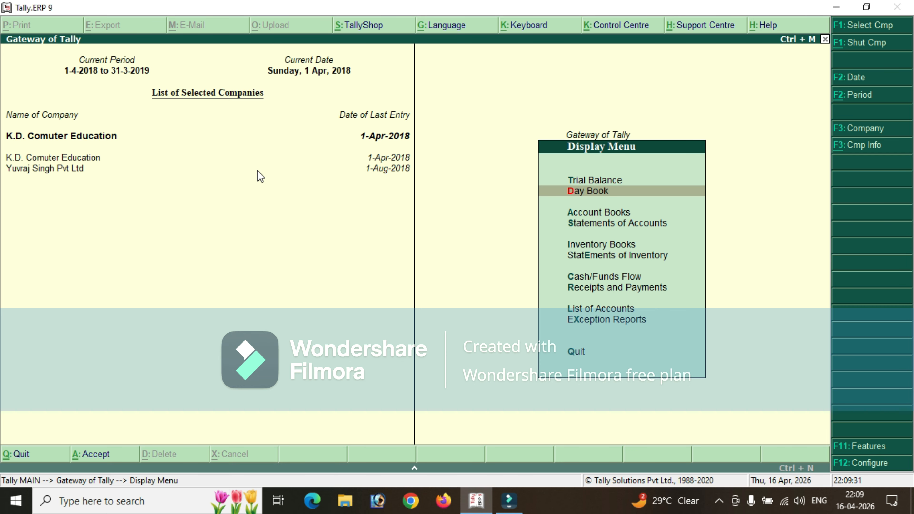
pyautogui.press('Down')
pyautogui.press('Down')
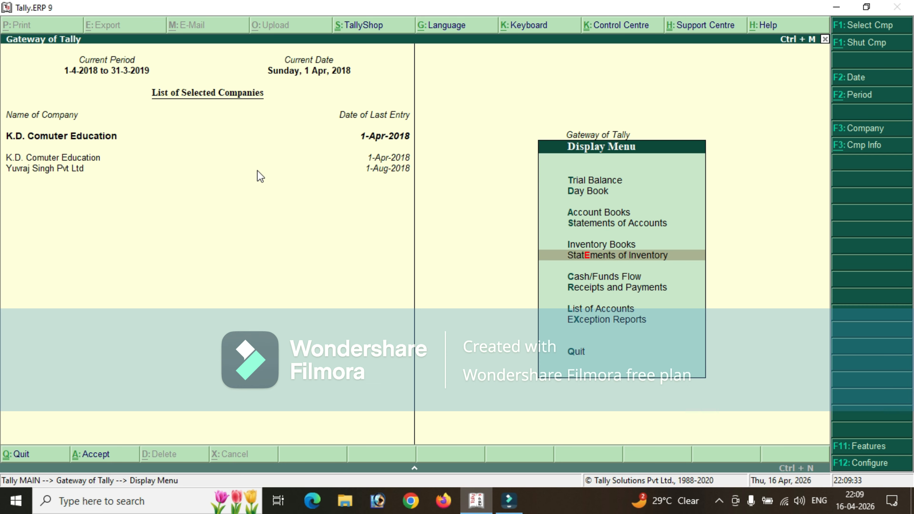
pyautogui.press('Return')
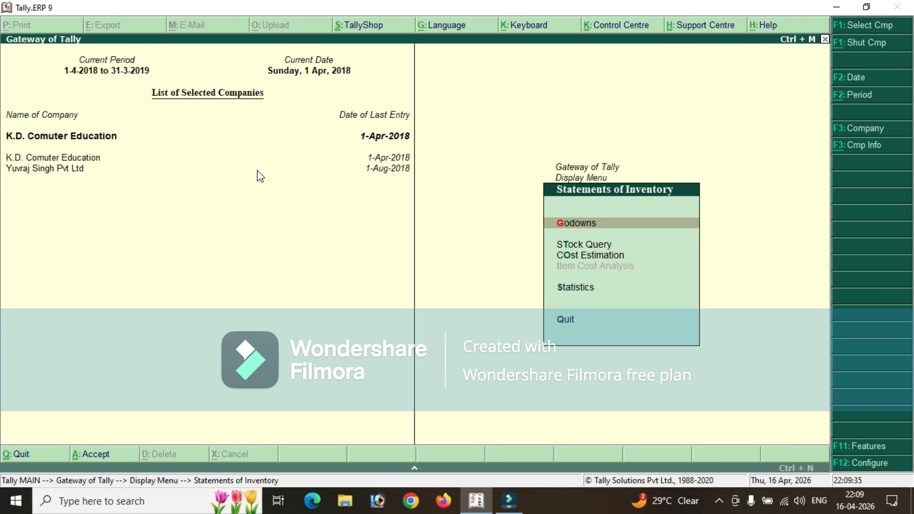
pyautogui.press('Return')
pyautogui.press('Down')
pyautogui.press('Down')
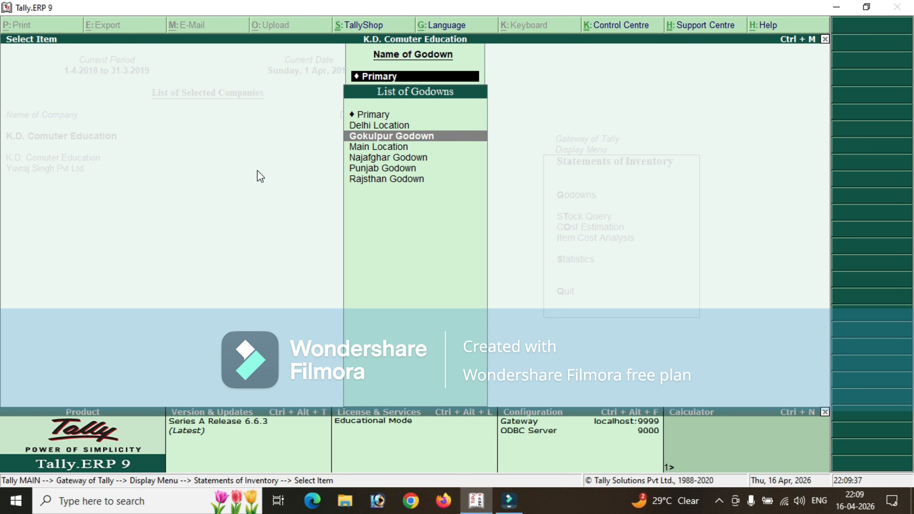
pyautogui.press('Return')
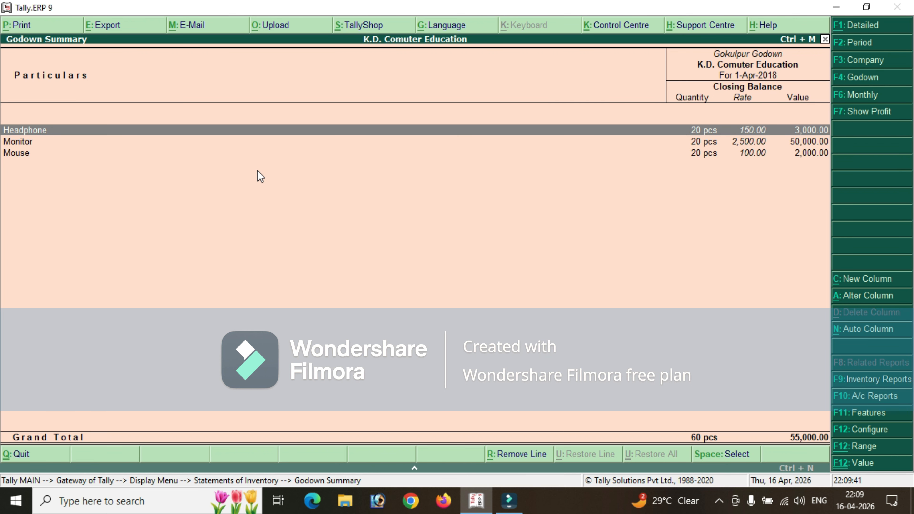
# View the godown summary for Punjab Godown and return to the inventory statements.
pyautogui.press('Escape')
pyautogui.press('g')
pyautogui.press('Down')
pyautogui.press('Down')
pyautogui.press('Down')
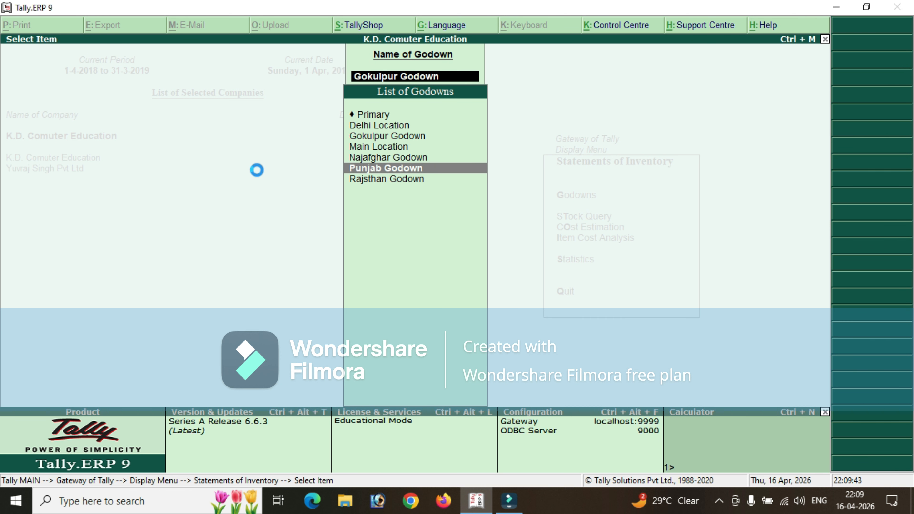
pyautogui.press('Return')
pyautogui.press('Escape')
# Leave the reports and start a new stock journal inventory voucher.
pyautogui.press('Escape')
pyautogui.press('Escape')
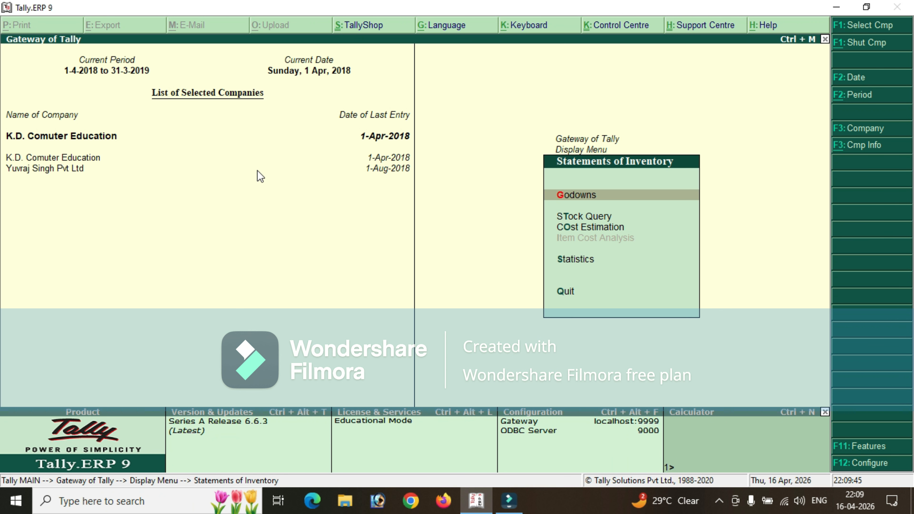
pyautogui.press('Escape')
pyautogui.press('Escape')
pyautogui.press('Escape')
pyautogui.press('Escape')
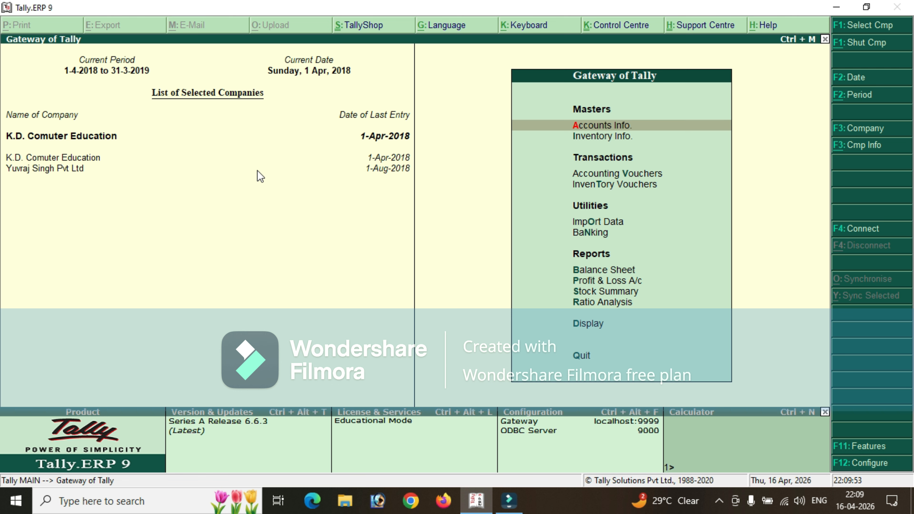
pyautogui.press('Down')
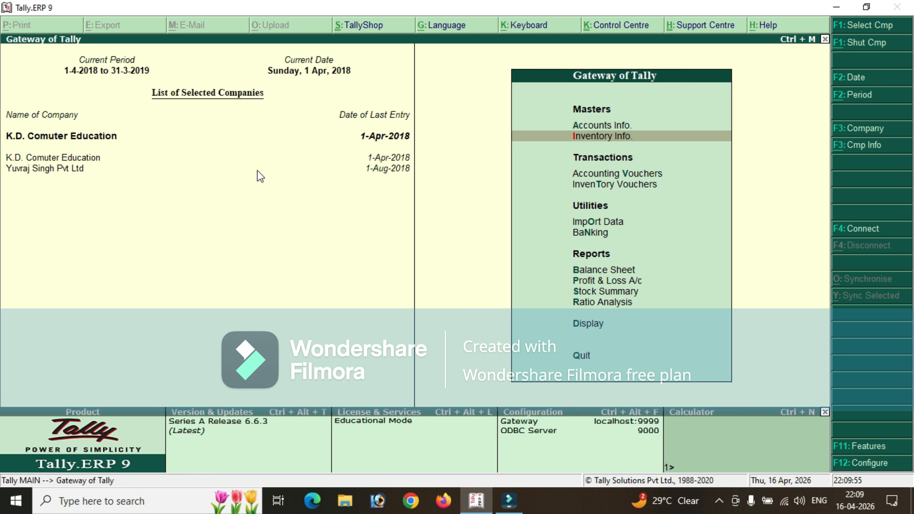
pyautogui.press('Down')
# Add Headphone as the first source item of the stock journal, taken from Najafghar Godown.
pyautogui.press('Down')
pyautogui.press('Return')
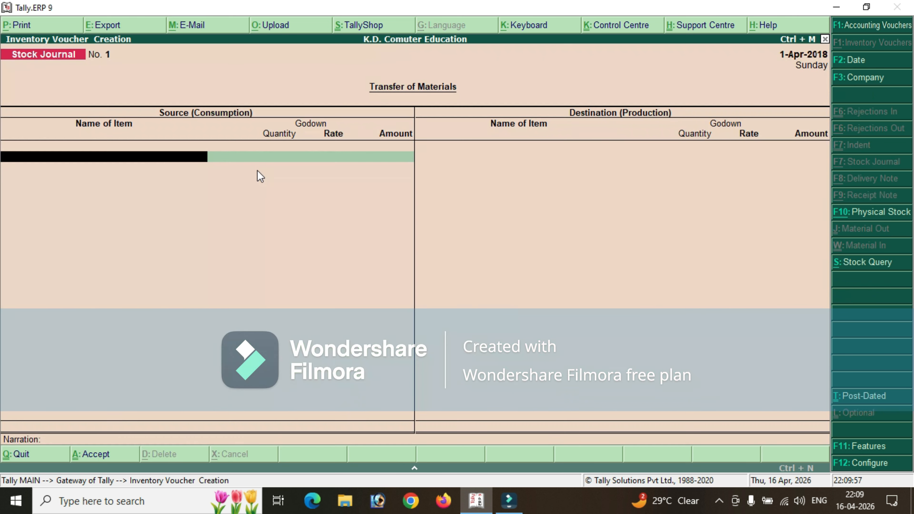
pyautogui.press('Down')
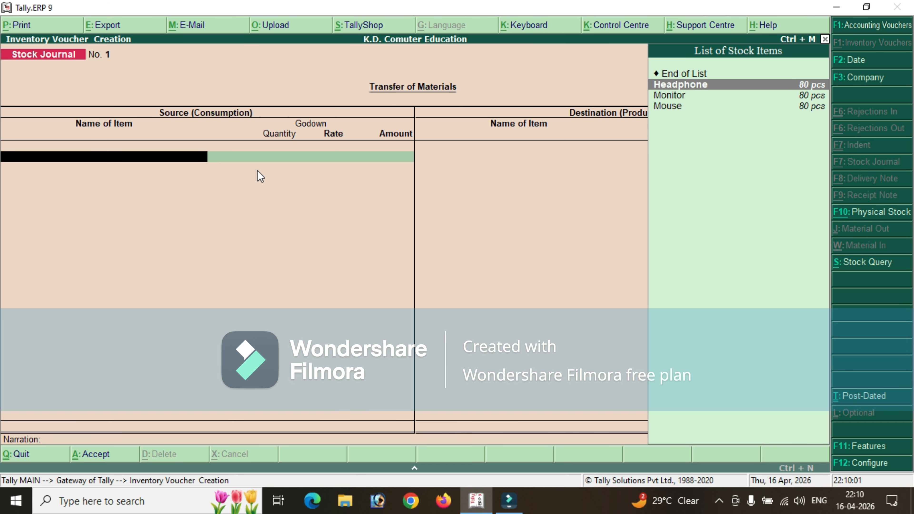
pyautogui.press('Return')
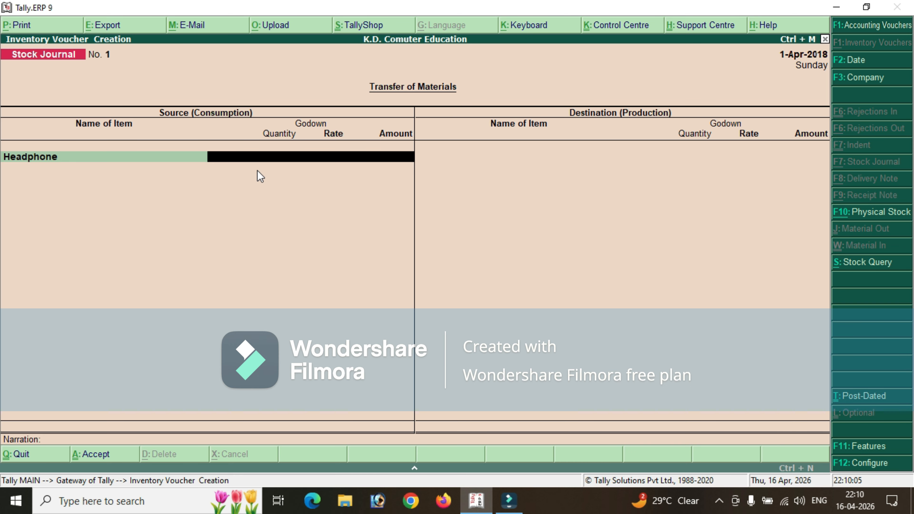
pyautogui.write('g')
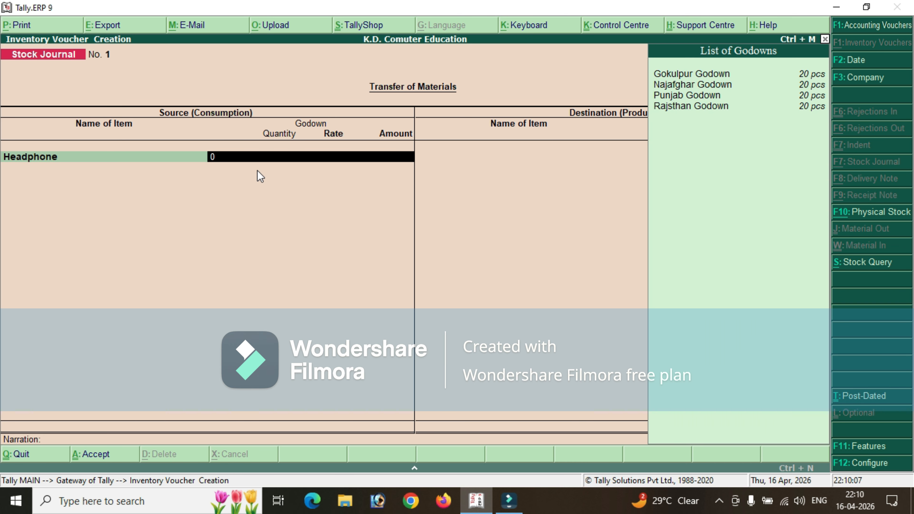
pyautogui.press('BackSpace')
pyautogui.press('Down')
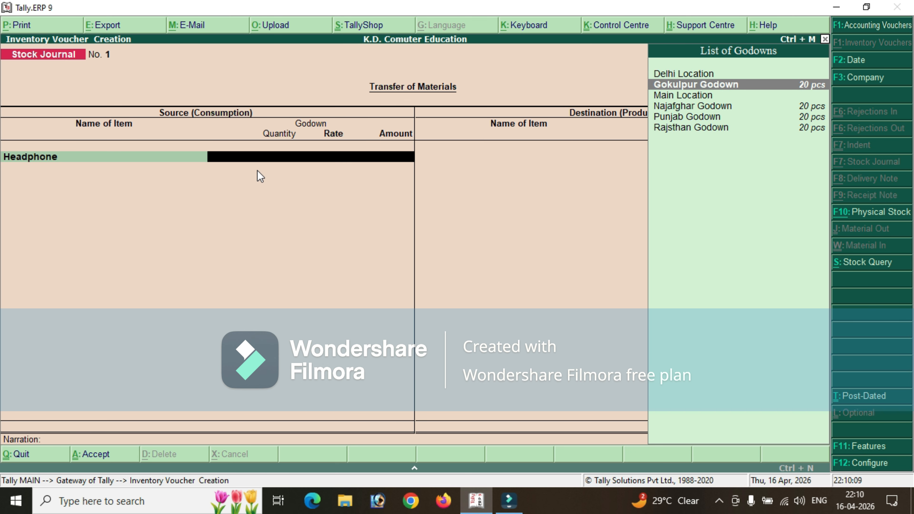
pyautogui.press('Down')
pyautogui.press('Down')
pyautogui.press('Up')
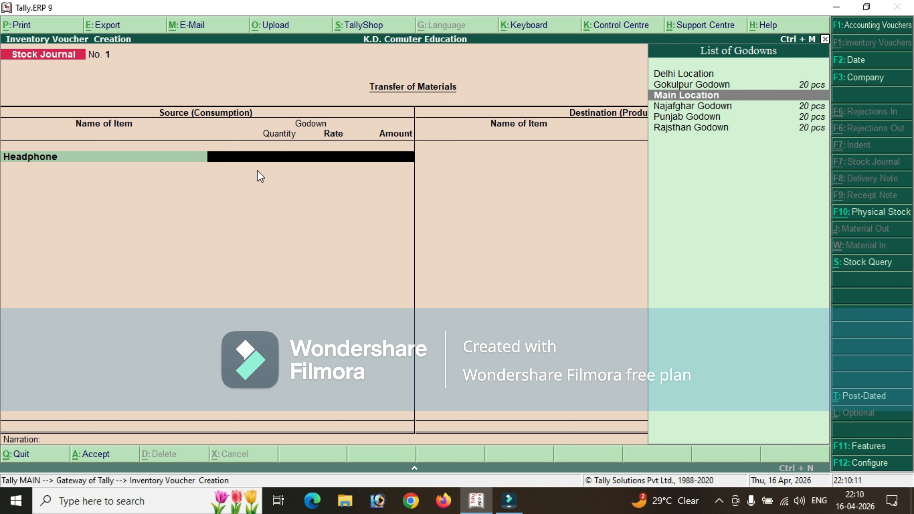
pyautogui.press('Down')
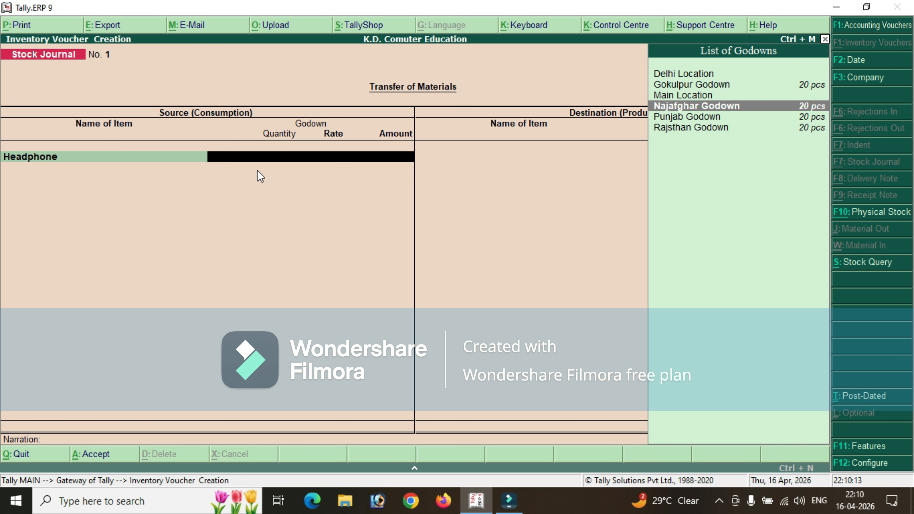
pyautogui.press('Return')
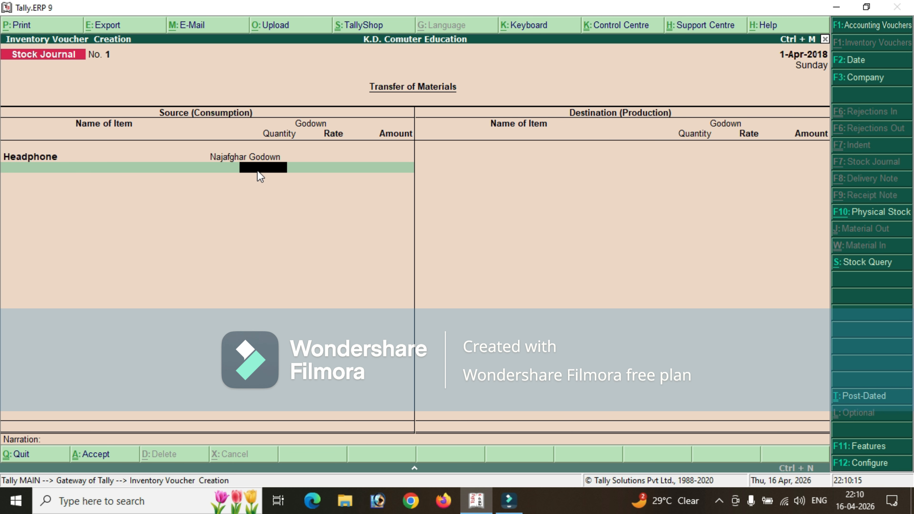
# Set the Headphone source quantity to 10 pcs, keeping the rate of 150.
pyautogui.write('10')
pyautogui.press('Return')
pyautogui.press('Return')
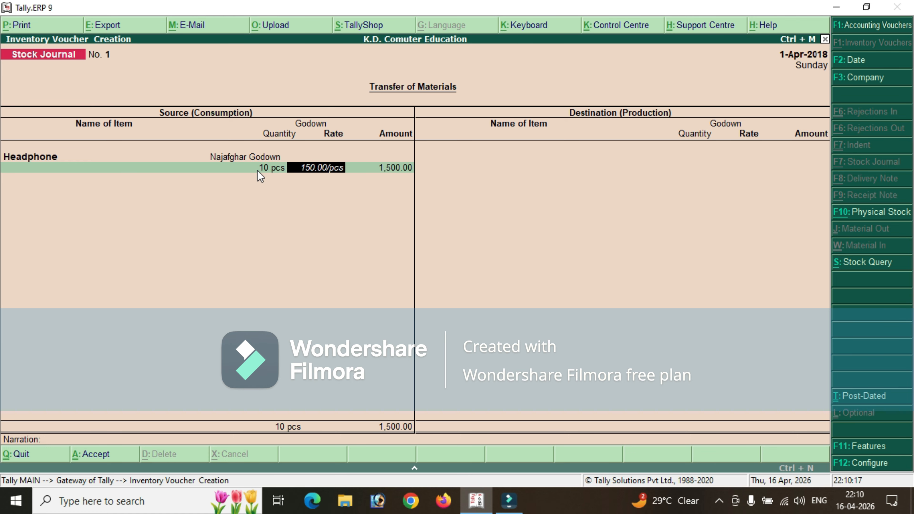
pyautogui.press('Return')
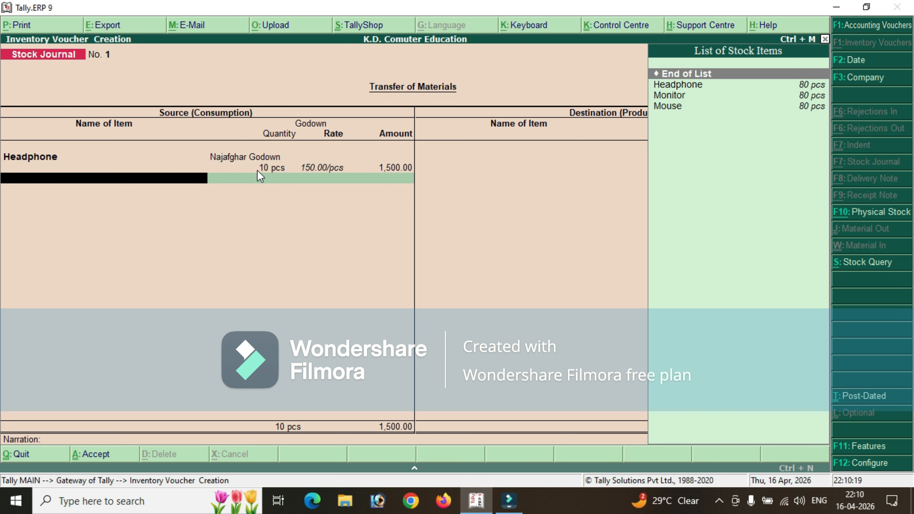
# Add Monitor as the second source item, taken from Najafghar Godown.
pyautogui.press('Down')
pyautogui.press('Down')
pyautogui.press('Down')
pyautogui.press('Up')
pyautogui.press('Return')
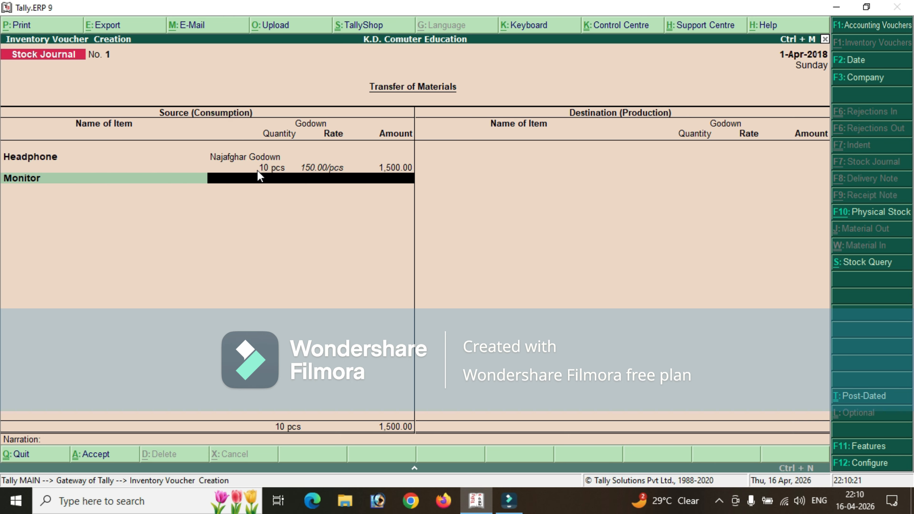
pyautogui.press('BackSpace')
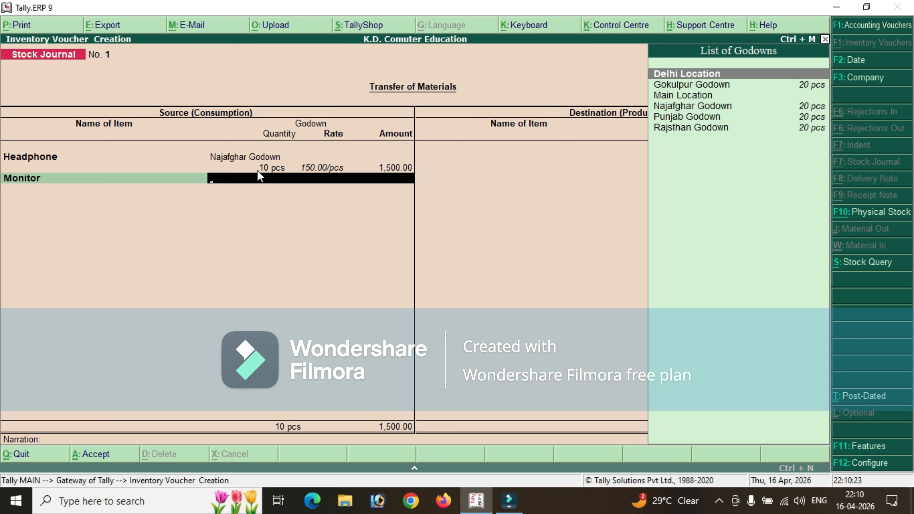
pyautogui.press('Down')
pyautogui.press('Down')
pyautogui.press('Down')
pyautogui.press('Return')
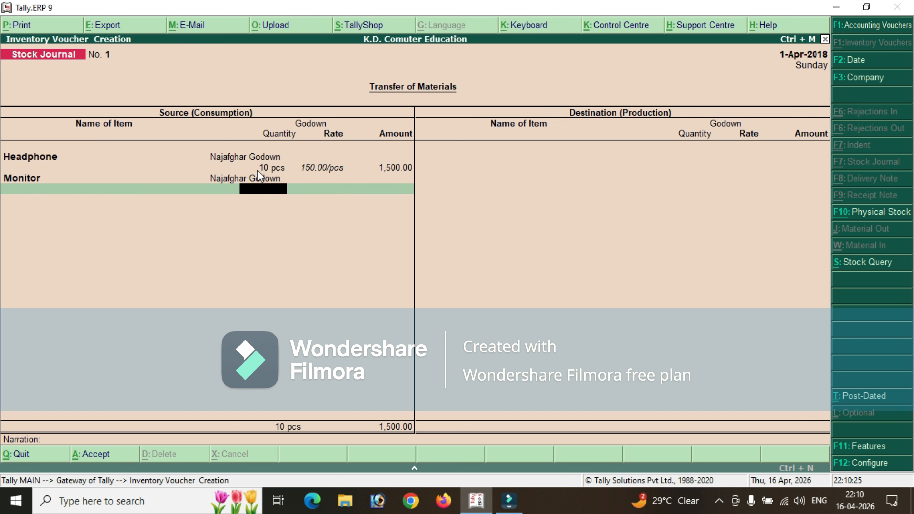
# Set the Monitor source quantity to 10 pcs, keeping the rate of 2,500.
pyautogui.write('10')
pyautogui.press('Return')
# Add Mouse as the third source item of the stock journal, taken from Rajsthan Godown.
pyautogui.press('Return')
pyautogui.press('Return')
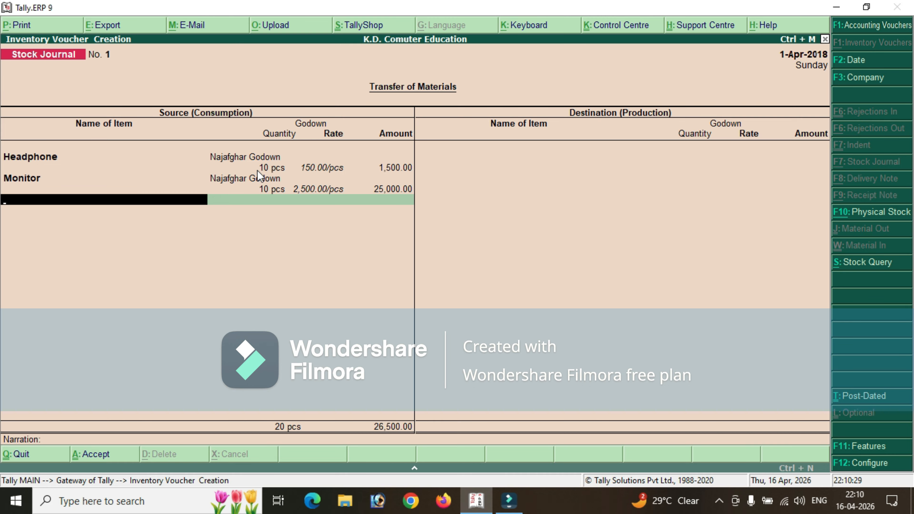
pyautogui.press('Down')
pyautogui.press('Down')
pyautogui.press('Down')
pyautogui.press('Return')
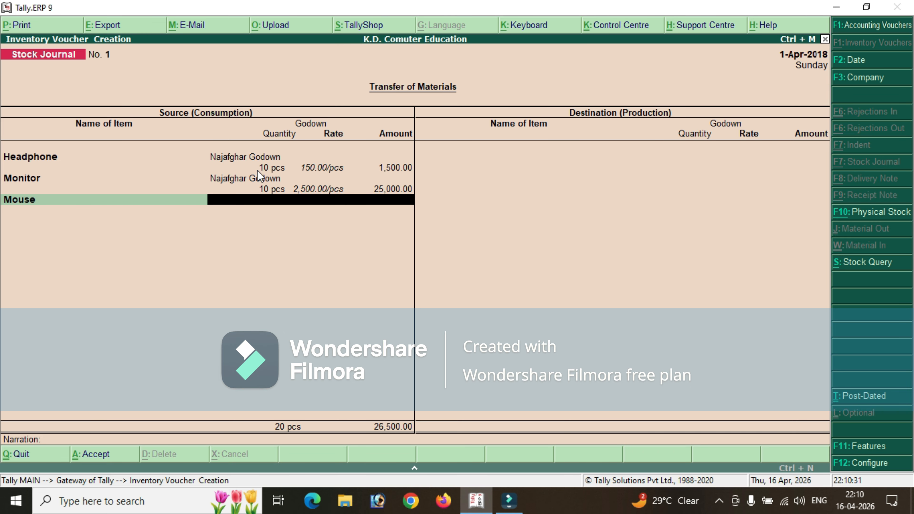
pyautogui.press('Down')
pyautogui.press('Down')
pyautogui.press('Down')
pyautogui.press('Down')
pyautogui.press('Down')
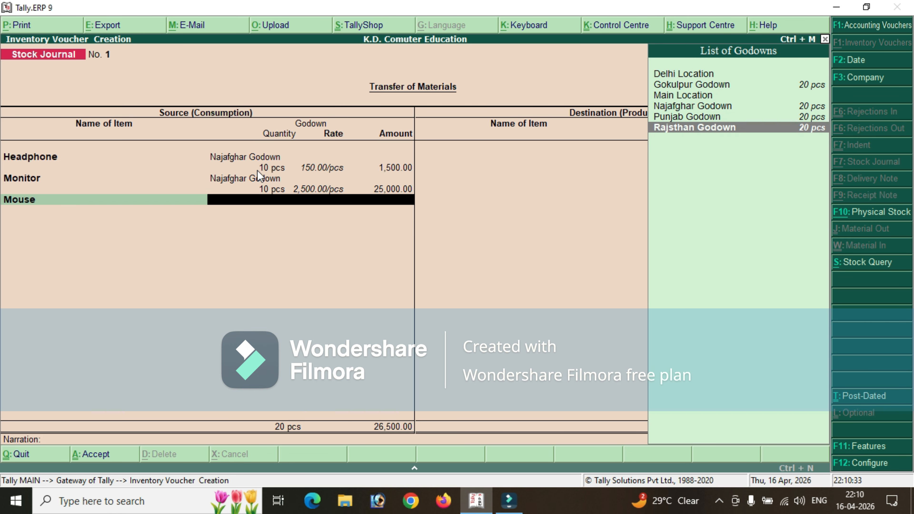
pyautogui.press('Return')
# Set the Mouse source quantity to 10 pcs, keeping the rate of 100, and end the source list.
pyautogui.write('10')
pyautogui.press('Return')
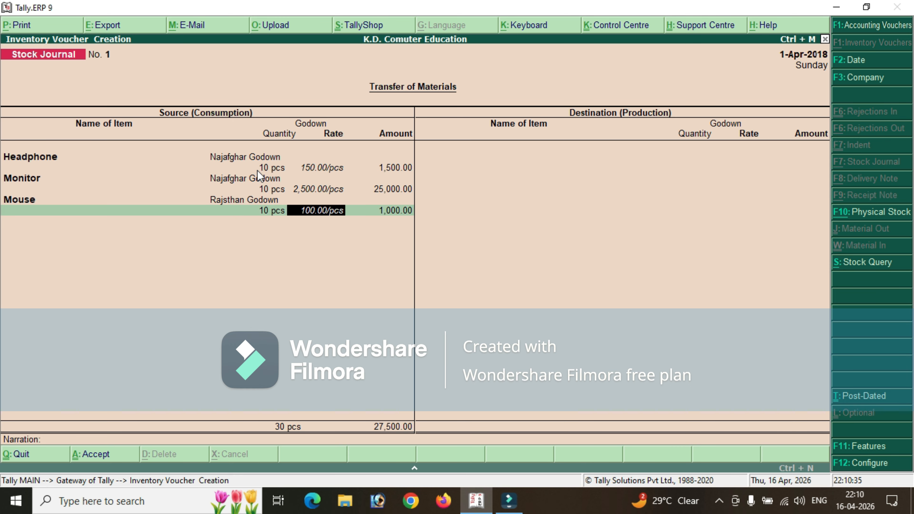
pyautogui.press('Return')
pyautogui.press('Return')
pyautogui.press('Return')
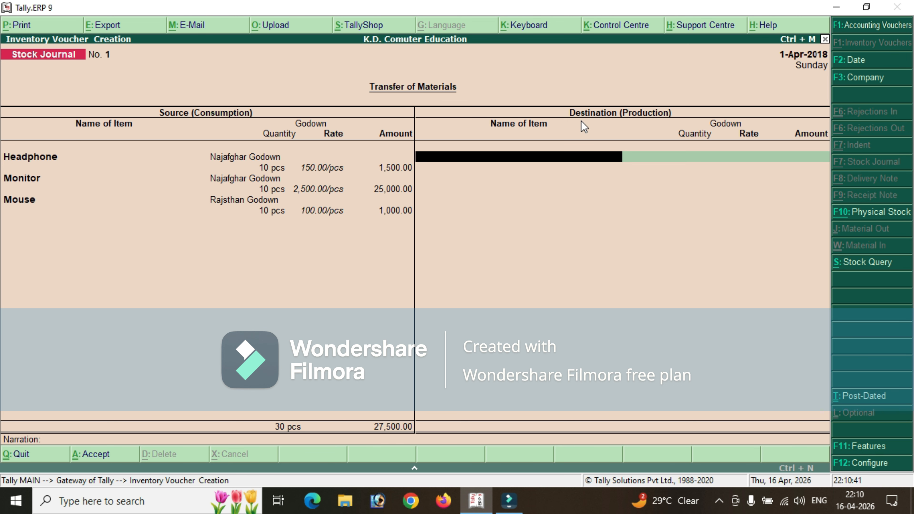
# Add Headphone as the first destination item of the stock journal, moved into Punjab Godown.
pyautogui.press('Return')
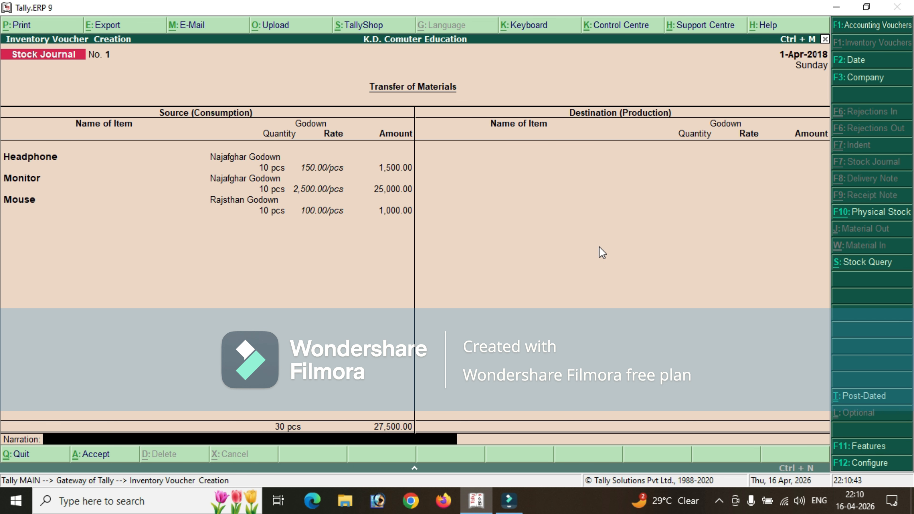
pyautogui.press('BackSpace')
pyautogui.press('Down')
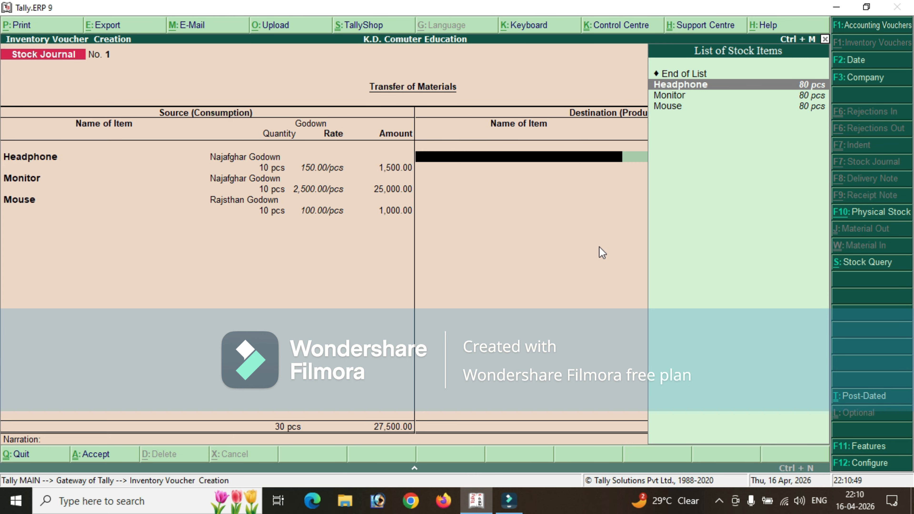
pyautogui.press('Return')
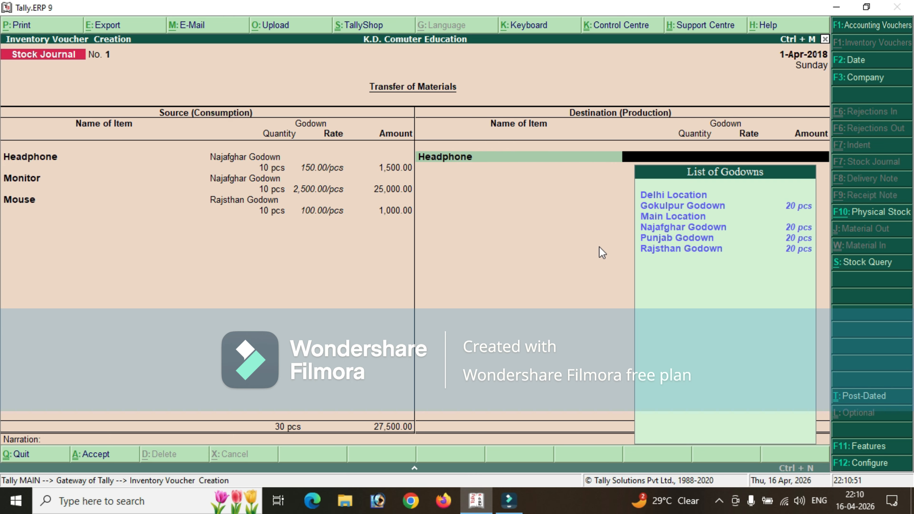
pyautogui.press('Down')
pyautogui.press('Down')
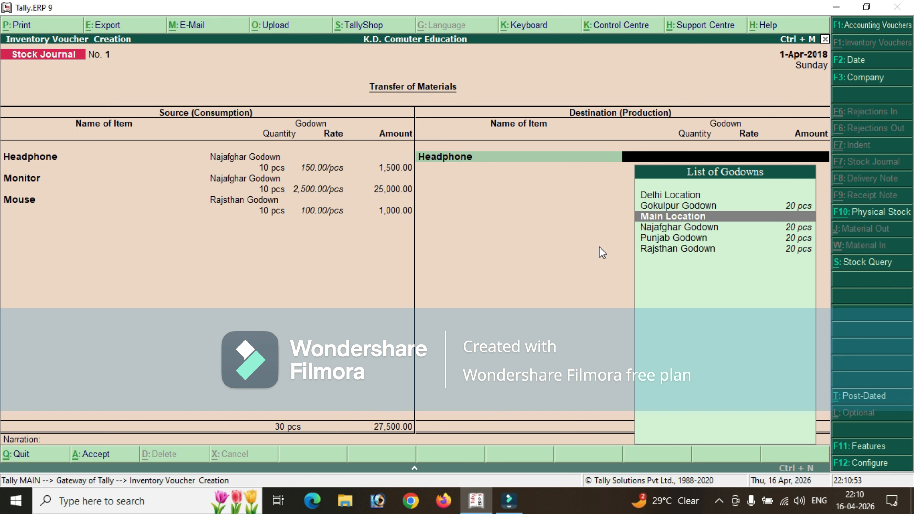
pyautogui.press('Up')
pyautogui.press('Up')
pyautogui.press('Down')
pyautogui.press('Down')
pyautogui.press('Down')
pyautogui.press('Down')
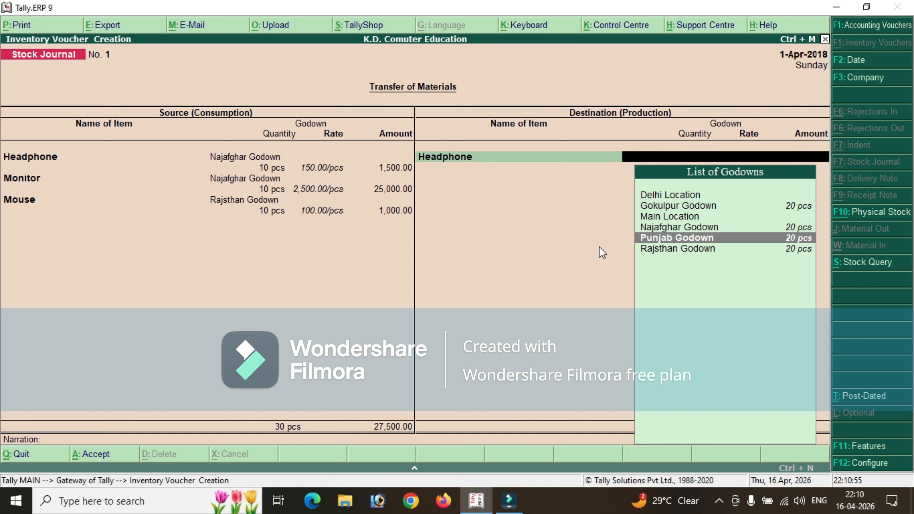
pyautogui.press('Return')
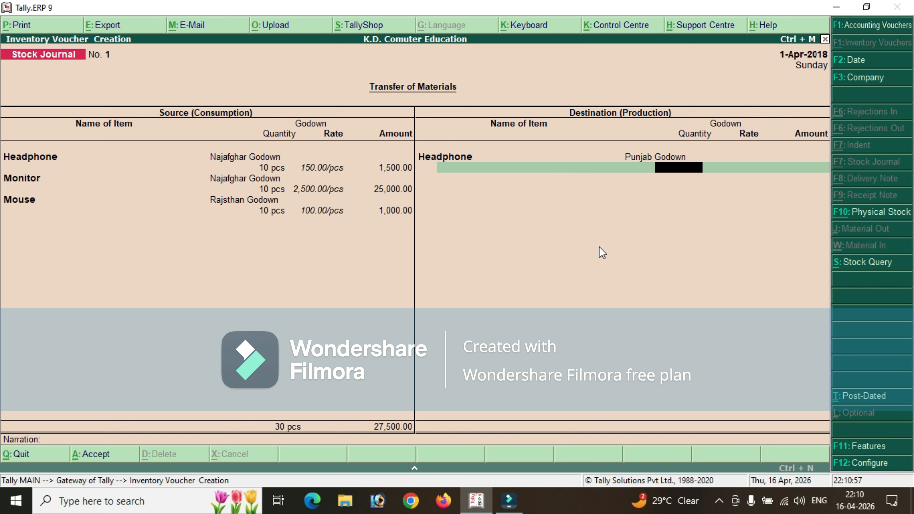
# Set the Headphone destination quantity to 10 pcs, keeping the rate of 150.
pyautogui.write('10')
pyautogui.press('Return')
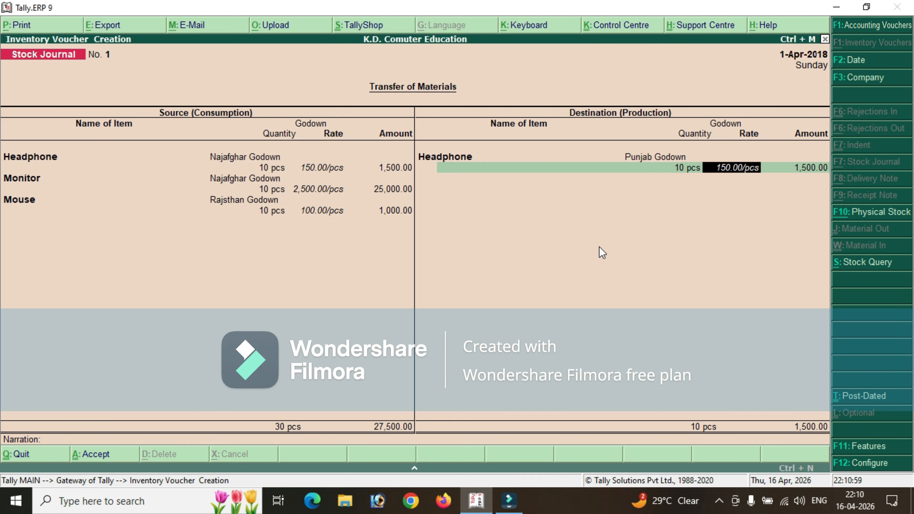
pyautogui.press('Return')
pyautogui.press('Return')
# Add Monitor as the second destination item, moved into Punjab Godown.
pyautogui.press('Down')
pyautogui.press('Down')
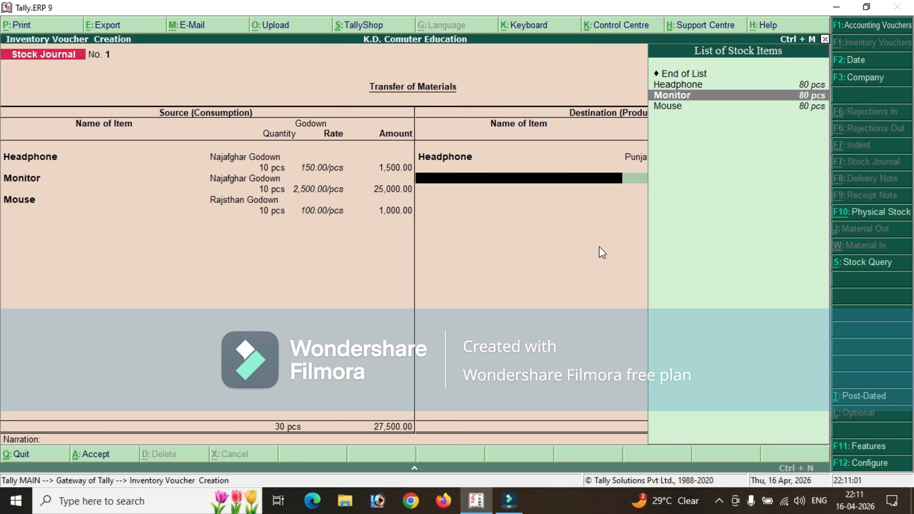
pyautogui.press('Return')
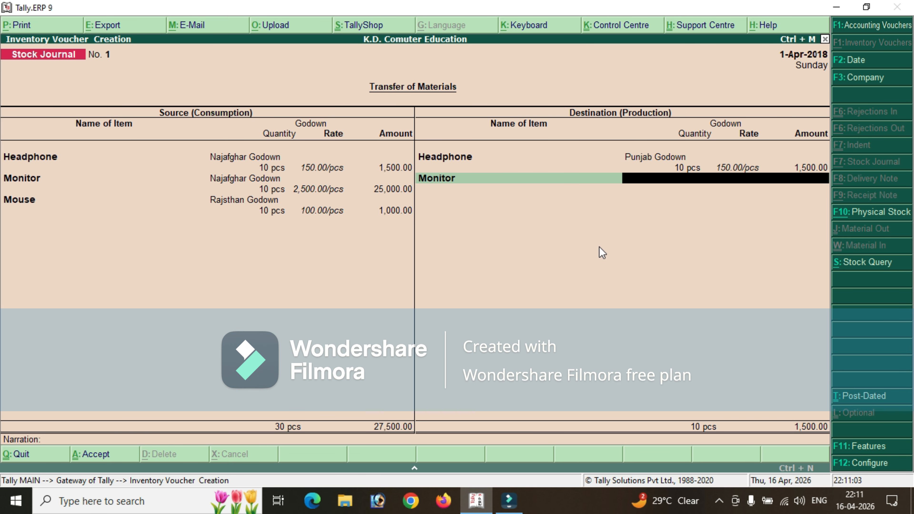
pyautogui.write('Na')
pyautogui.press('Return')
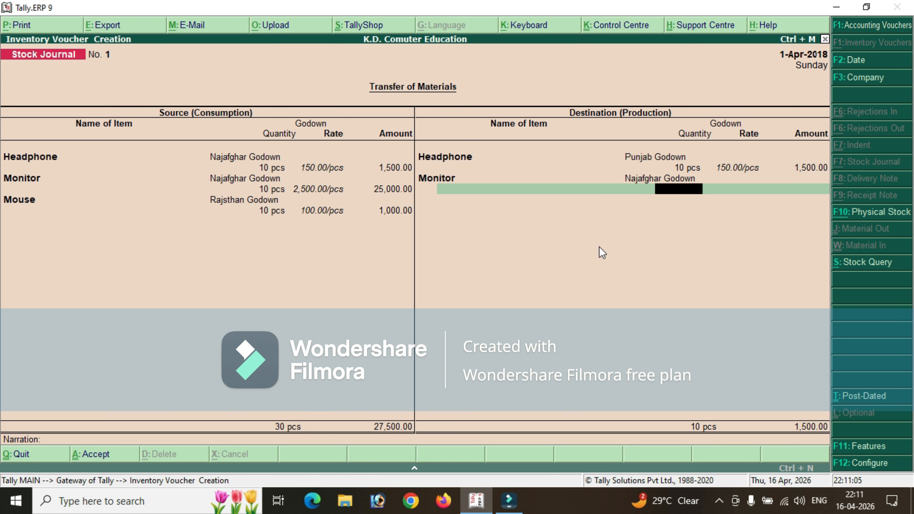
pyautogui.press('BackSpace')
pyautogui.write('Pun')
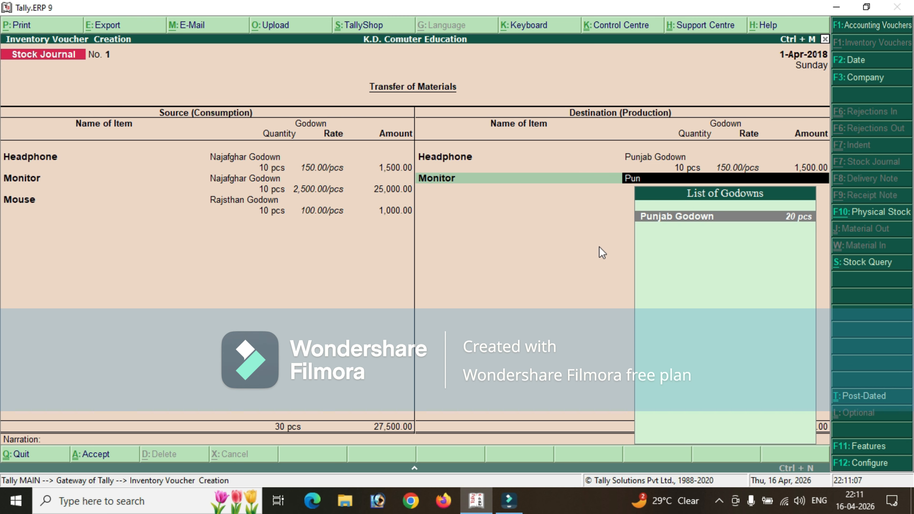
pyautogui.press('Return')
# Set the Monitor destination quantity to 10 pcs, keeping the rate of 2,500.
pyautogui.write('10')
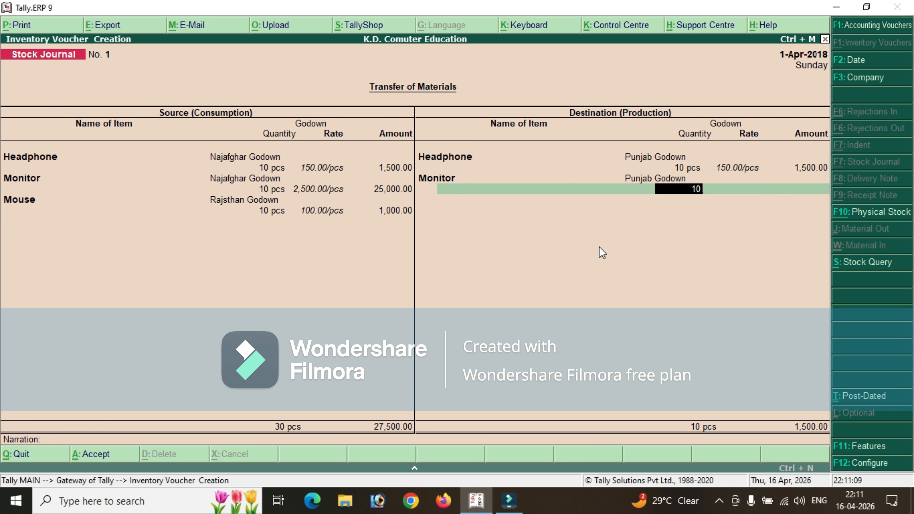
pyautogui.press('Return')
# Add Mouse as the third destination item in Punjab Godown with a quantity of 10 pcs at the rate of 100.
pyautogui.press('Return')
pyautogui.press('Return')
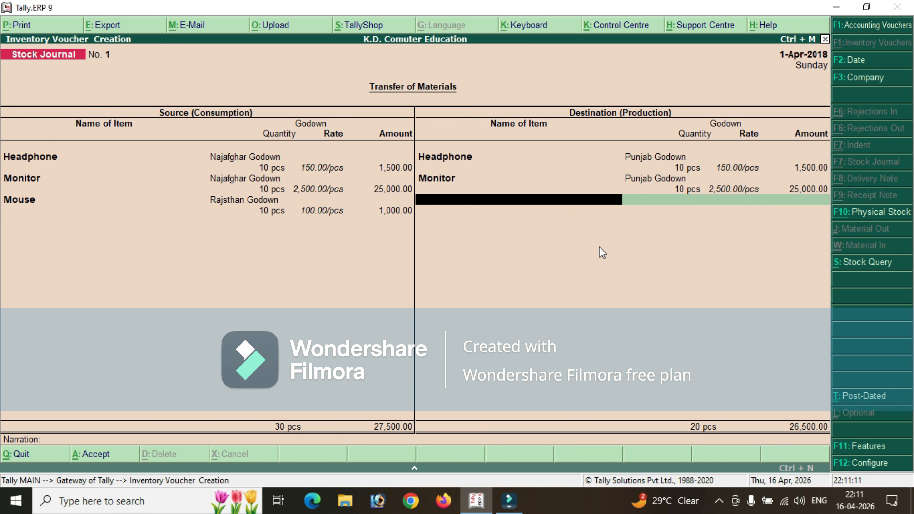
pyautogui.write('Mou')
pyautogui.press('Return')
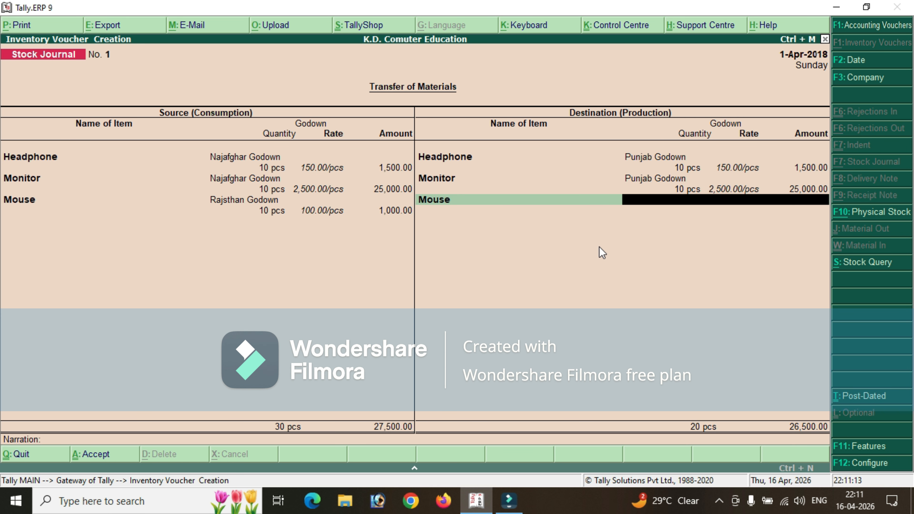
pyautogui.write('Pun')
pyautogui.press('Return')
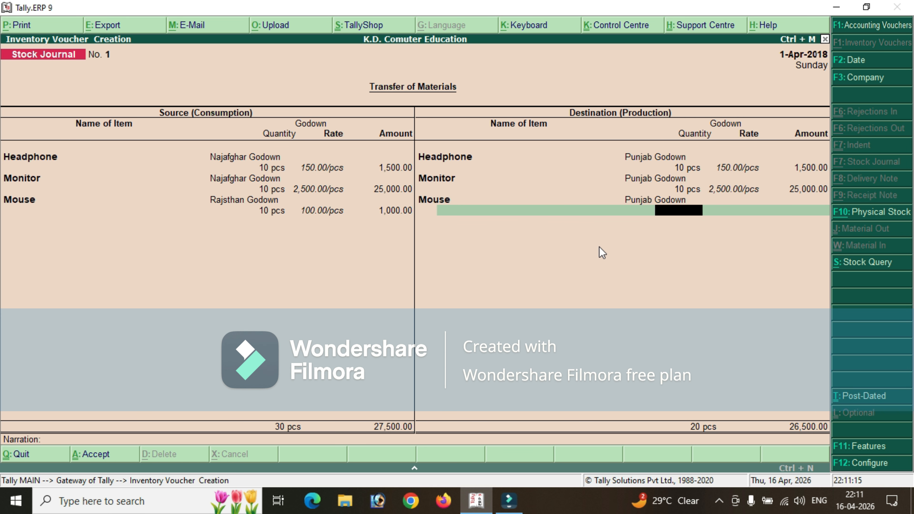
pyautogui.write('10')
# End the destination list, leave the narration blank and save the stock journal.
pyautogui.press('Return')
pyautogui.press('Return')
pyautogui.press('Return')
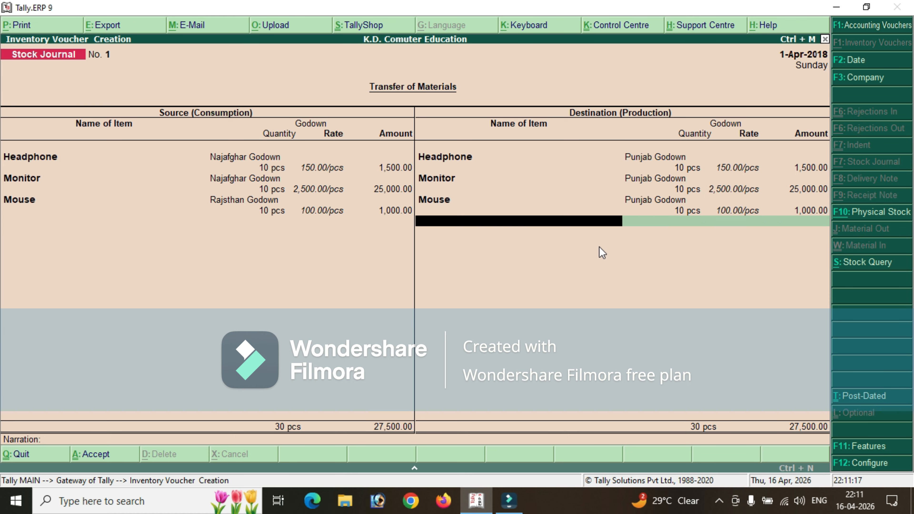
pyautogui.press('Return')
pyautogui.press('Return')
pyautogui.press('Return')
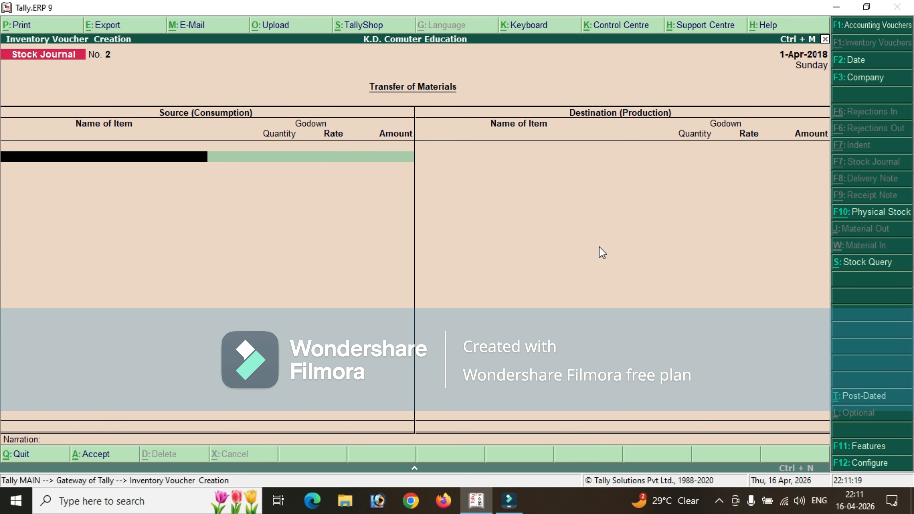
# Leave voucher entry without starting another stock journal and open the Display reports from the Gateway of Tally.
pyautogui.press('Escape')
pyautogui.press('Return')
pyautogui.press('Down')
pyautogui.press('Down')
pyautogui.press('Down')
pyautogui.press('Down')
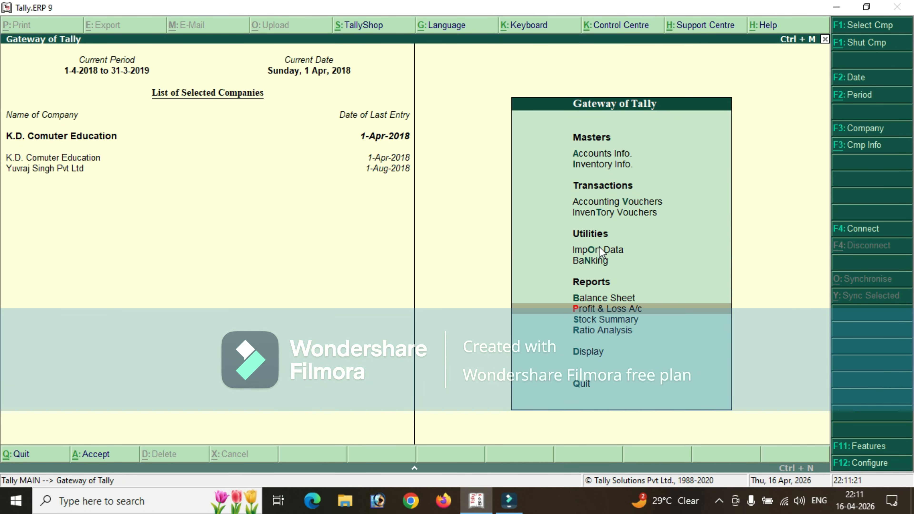
pyautogui.press('Down')
pyautogui.press('Down')
pyautogui.press('Down')
pyautogui.press('Return')
# Open the Statements of Inventory among the display reports.
pyautogui.press('Down')
pyautogui.press('Down')
pyautogui.press('Down')
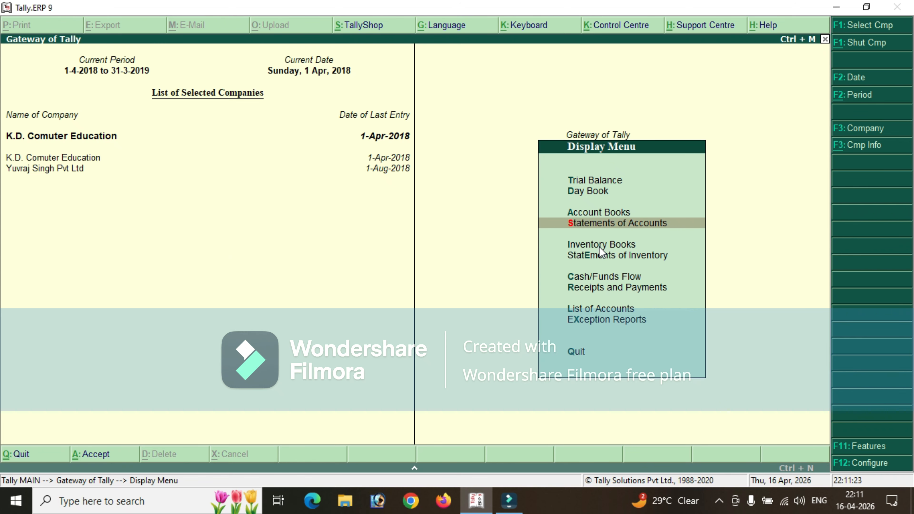
pyautogui.press('Down')
pyautogui.press('Up')
pyautogui.press('Return')
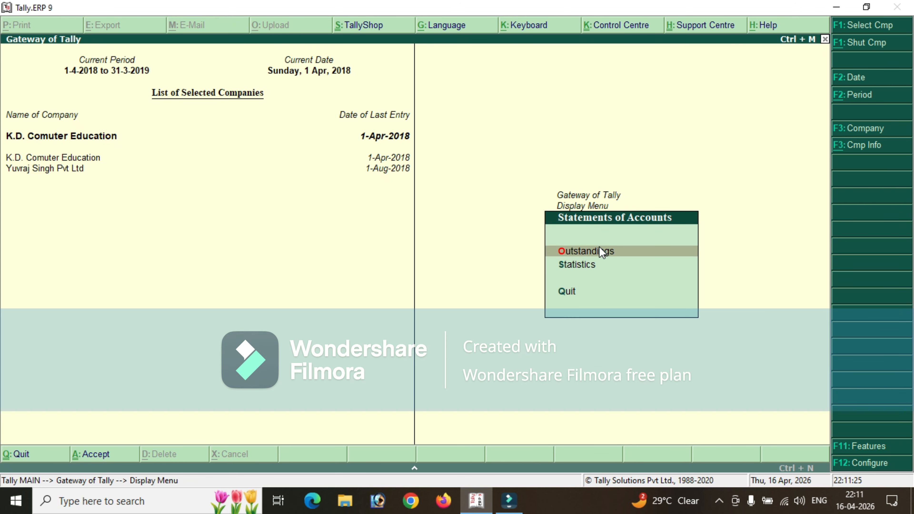
pyautogui.press('Escape')
pyautogui.press('Down')
pyautogui.press('Down')
pyautogui.press('Return')
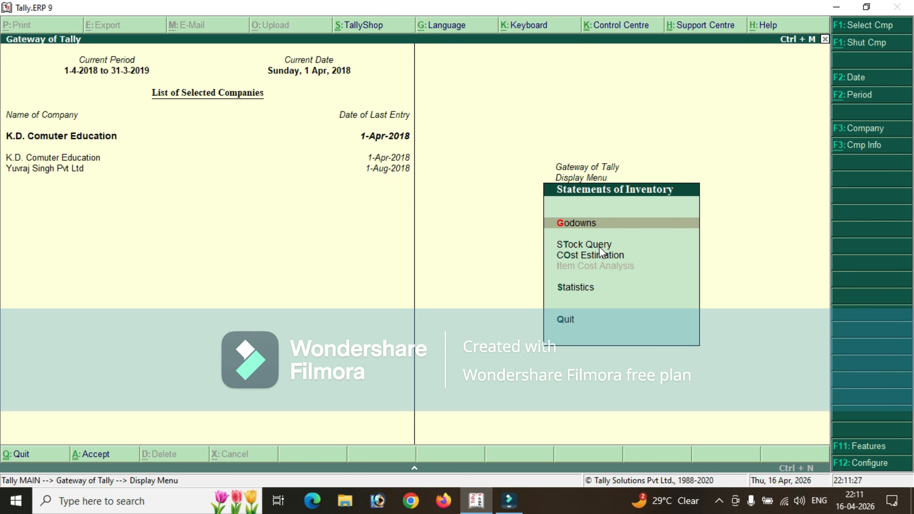
# Review the godown summary of Najafghar Godown, including the monthly summary of Headphone.
pyautogui.press('Return')
pyautogui.press('Down')
pyautogui.press('Down')
pyautogui.press('Down')
pyautogui.press('Down')
pyautogui.press('Down')
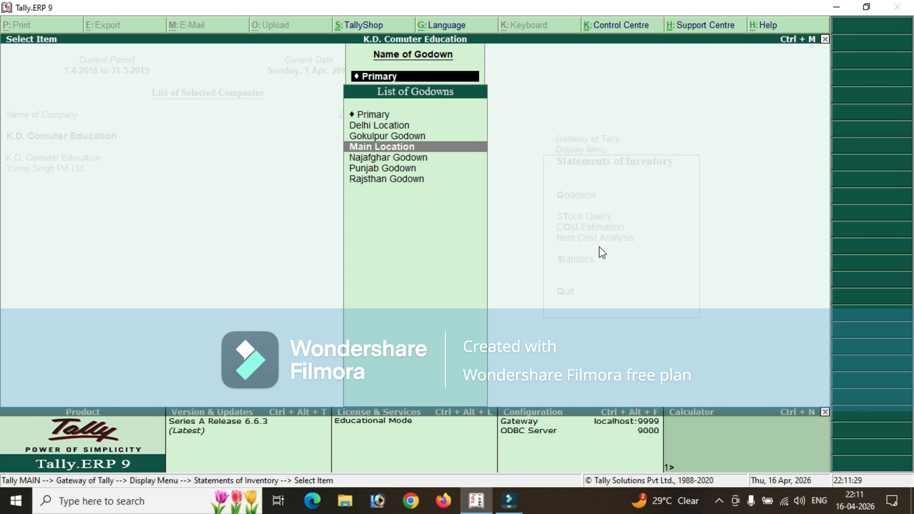
pyautogui.press('Up')
pyautogui.press('Return')
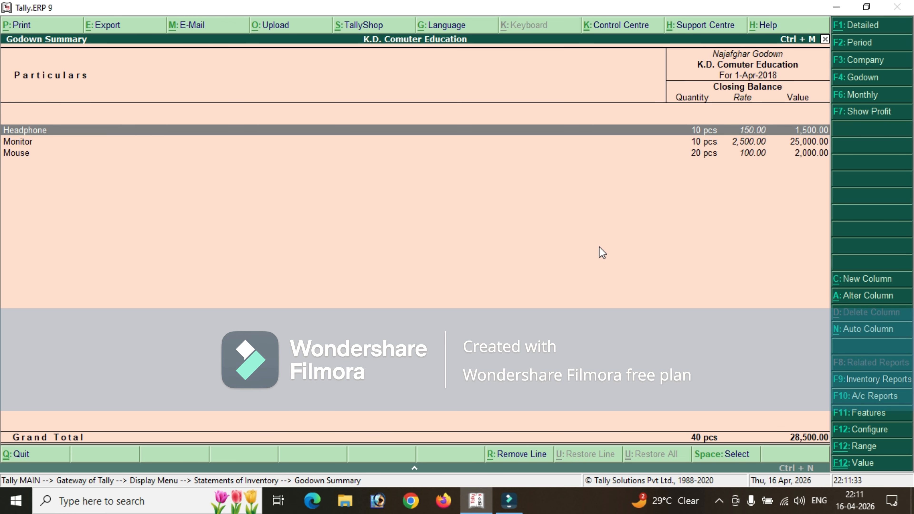
pyautogui.press('Return')
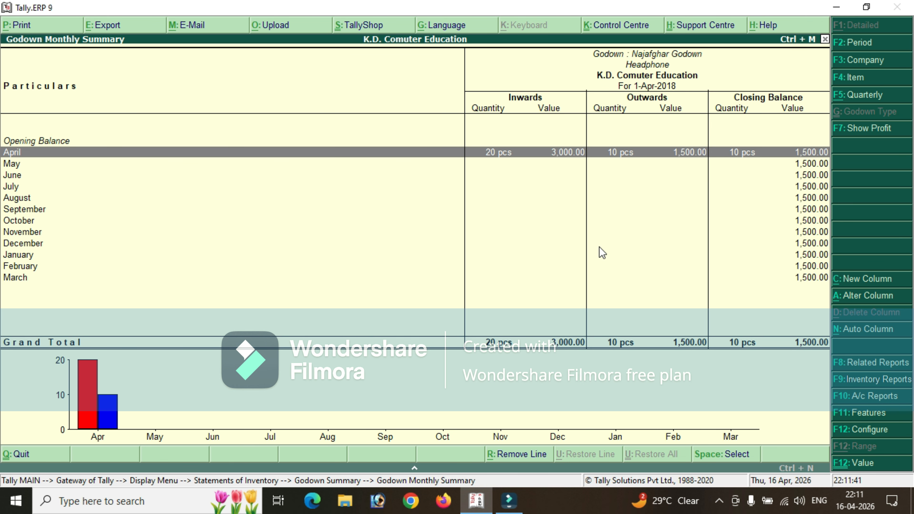
pyautogui.press('Escape')
pyautogui.press('Escape')
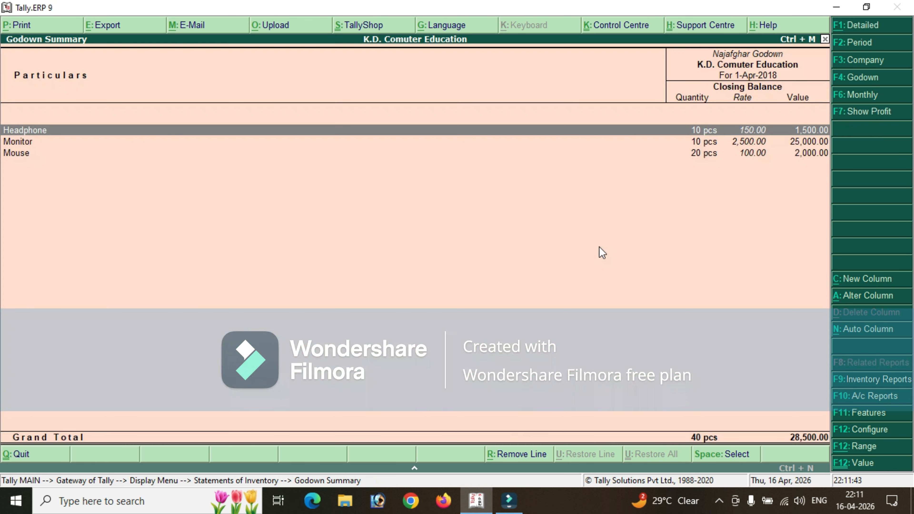
# Check the closing stock in the godown summary of Punjab Godown.
pyautogui.press('Down')
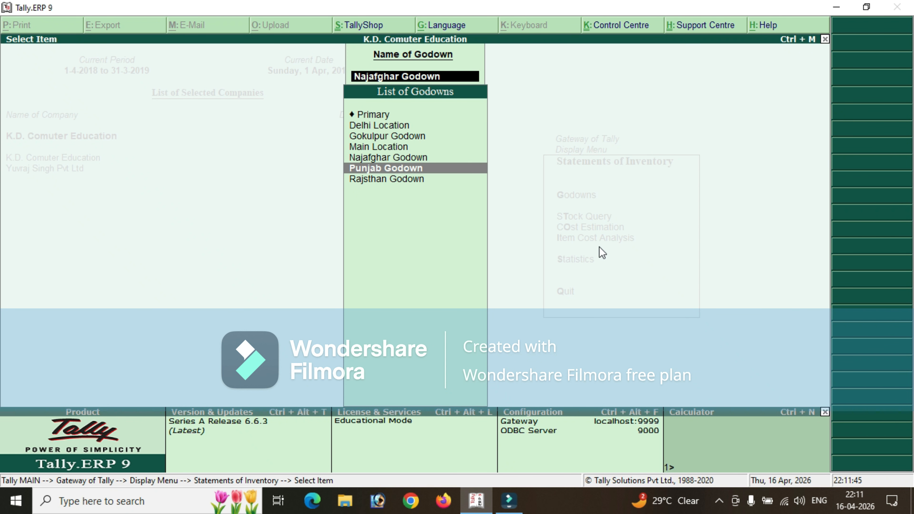
pyautogui.press('Return')
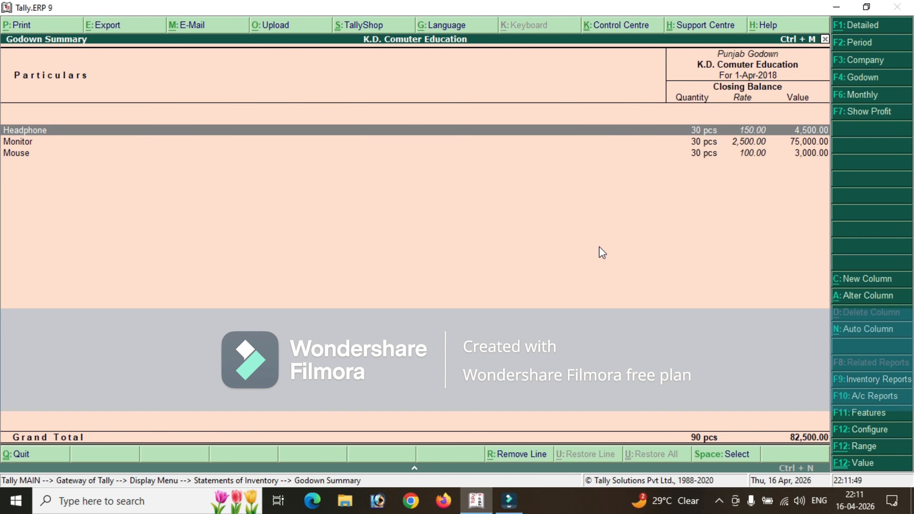
pyautogui.press('Escape')
# Review the godown summary of Rajsthan Godown, including the monthly summary of Mouse.
pyautogui.press('Down')
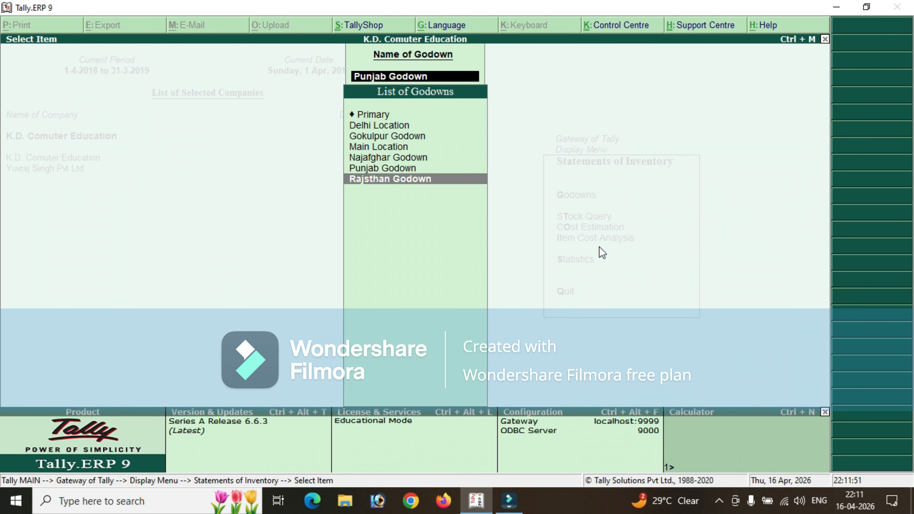
pyautogui.press('Return')
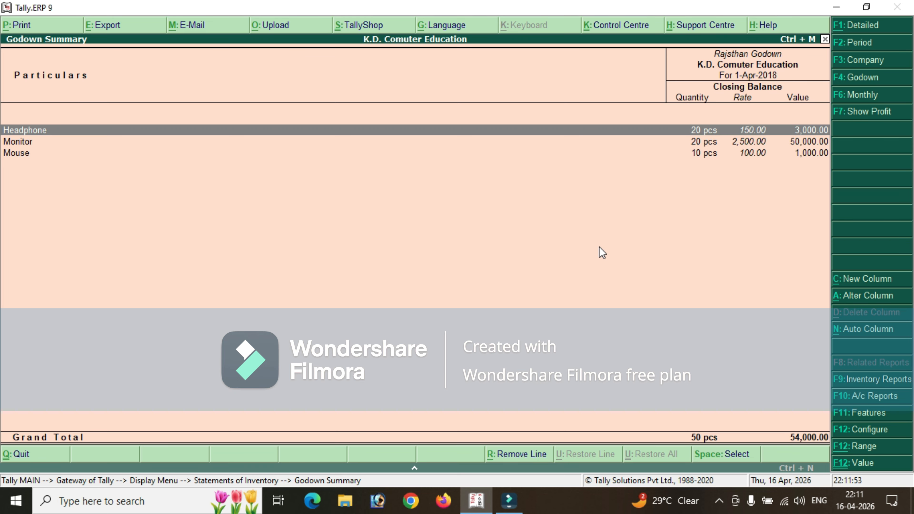
pyautogui.press('Down')
pyautogui.press('Down')
pyautogui.press('Return')
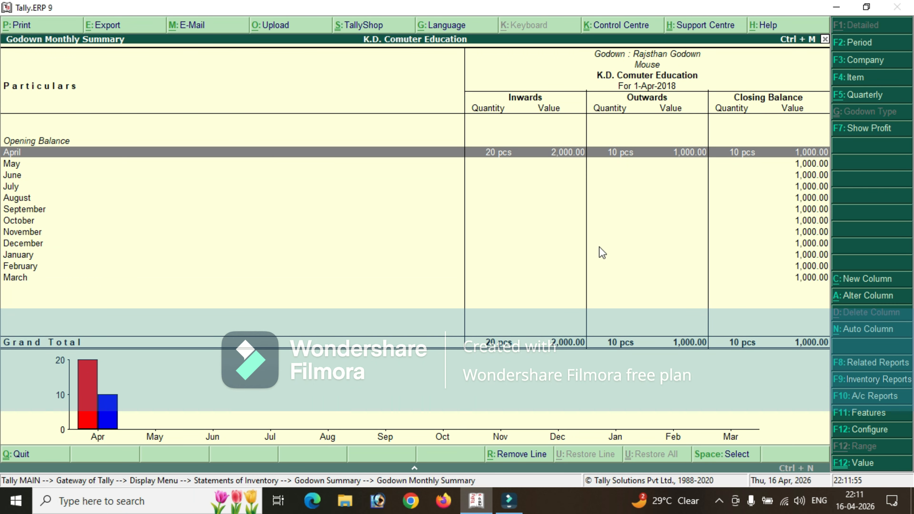
pyautogui.press('Escape')
# Leave the godown selection and the inventory statements, returning to the Gateway of Tally.
pyautogui.press('Escape')
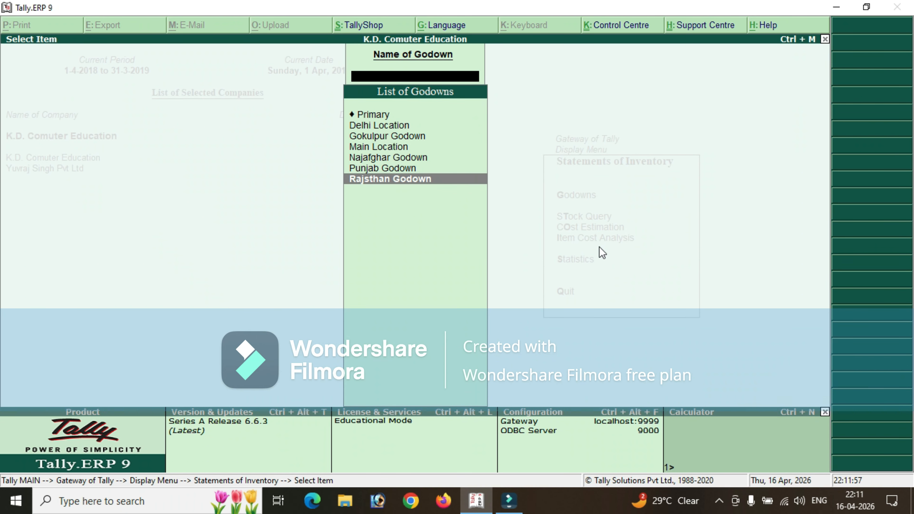
pyautogui.press('Escape')
pyautogui.press('Escape')
pyautogui.press('Escape')
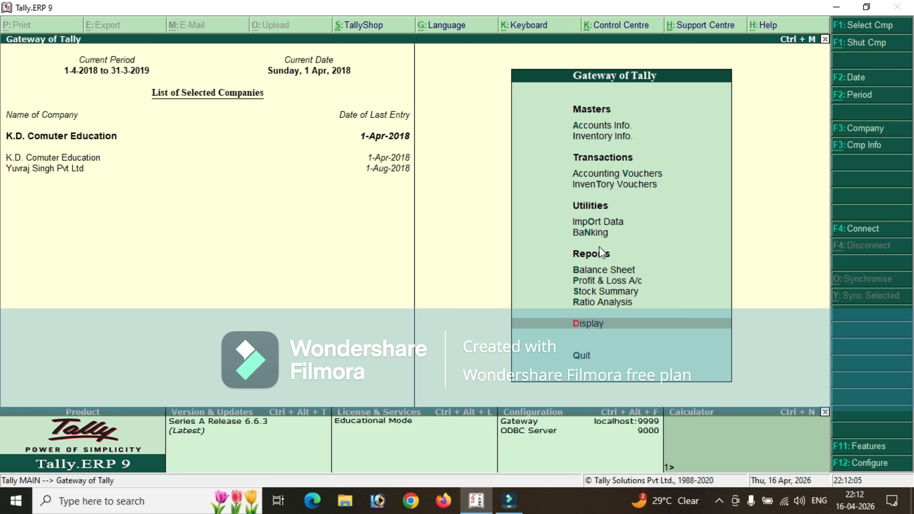
# Open Inventory Info. from the Gateway of Tally and look over its master types, including Godowns.
pyautogui.press('Up')
pyautogui.press('Up')
pyautogui.press('Up')
pyautogui.press('Up')
pyautogui.press('Up')
pyautogui.press('Up')
pyautogui.press('Up')
pyautogui.press('Up')
pyautogui.press('Up')
pyautogui.press('Up')
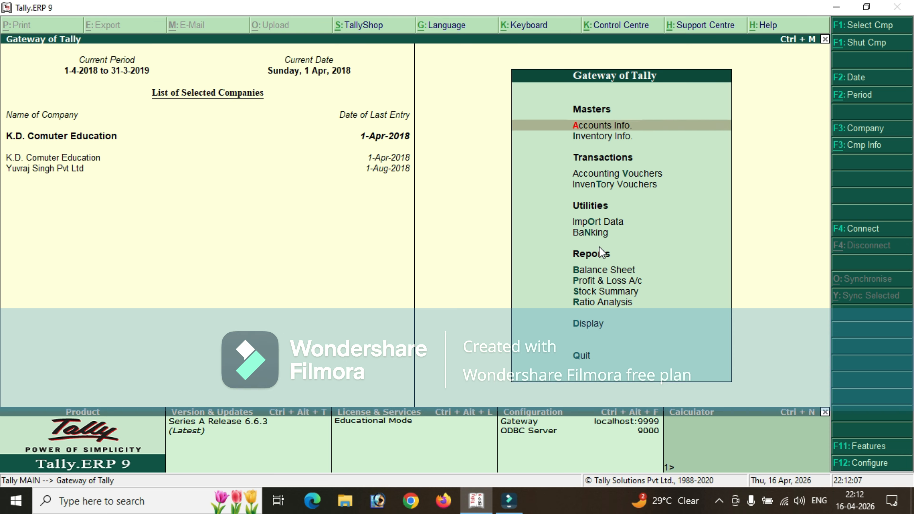
pyautogui.press('Down')
pyautogui.press('Return')
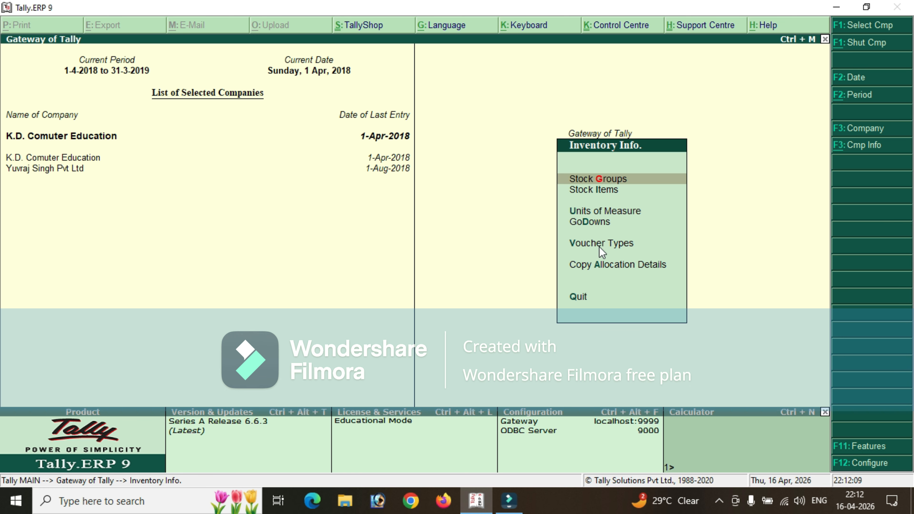
pyautogui.press('Down')
pyautogui.press('Down')
pyautogui.press('Down')
pyautogui.press('Up')
# Open the Inventory Features for K.D. Comuter Education and review the general and storage options, including Maintain multiple Godowns.
pyautogui.press('F11')
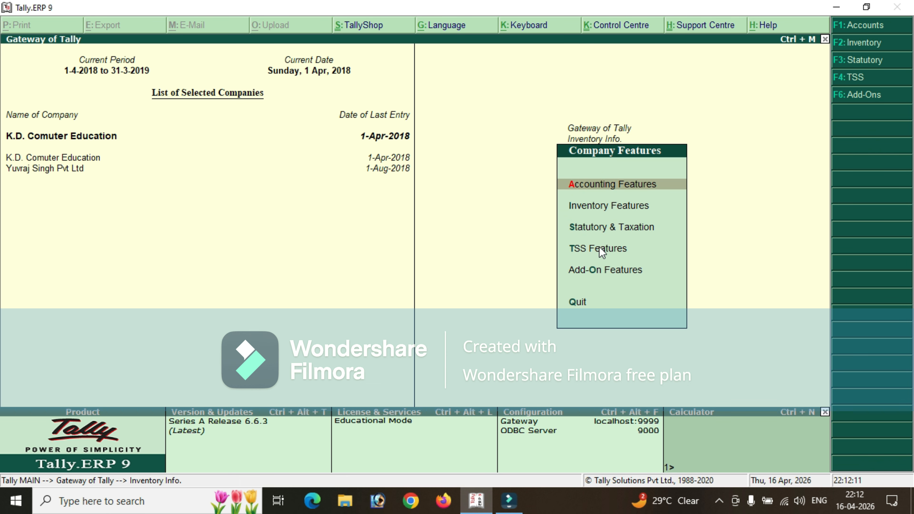
pyautogui.press('Down')
pyautogui.press('Return')
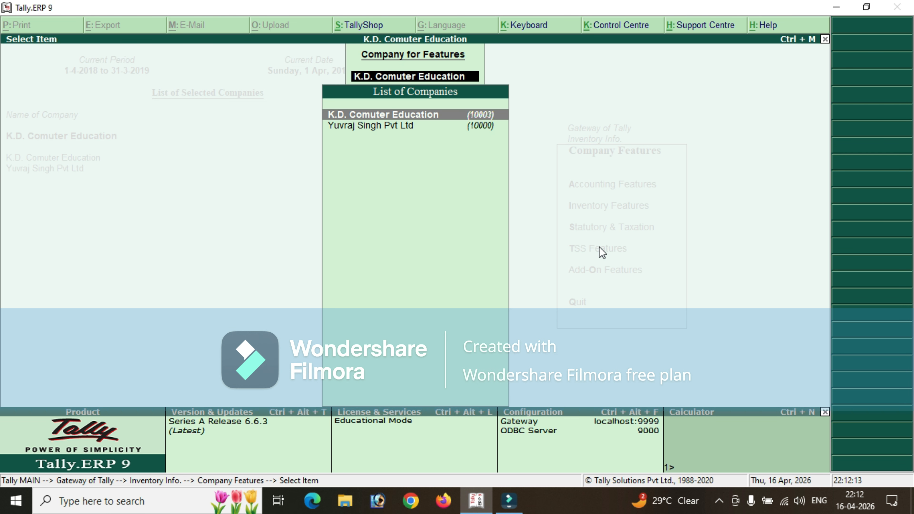
pyautogui.press('Return')
pyautogui.press('Down')
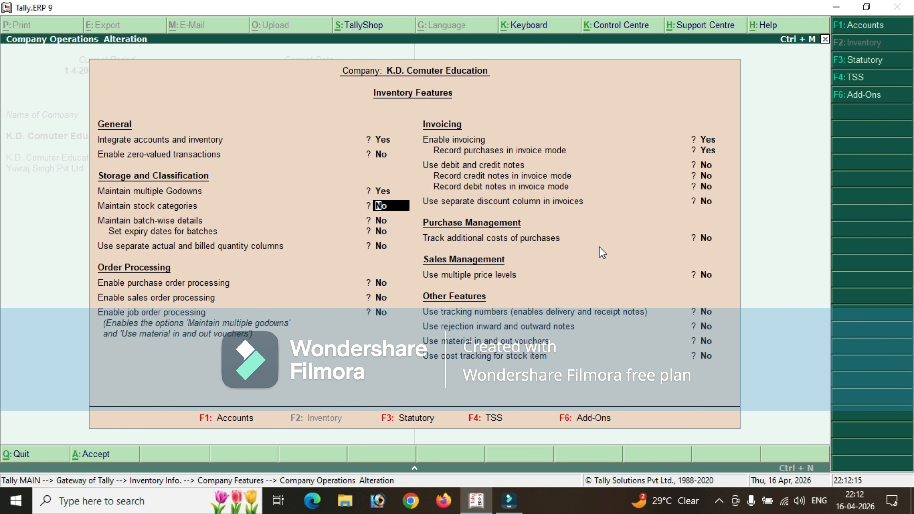
pyautogui.press('Up')
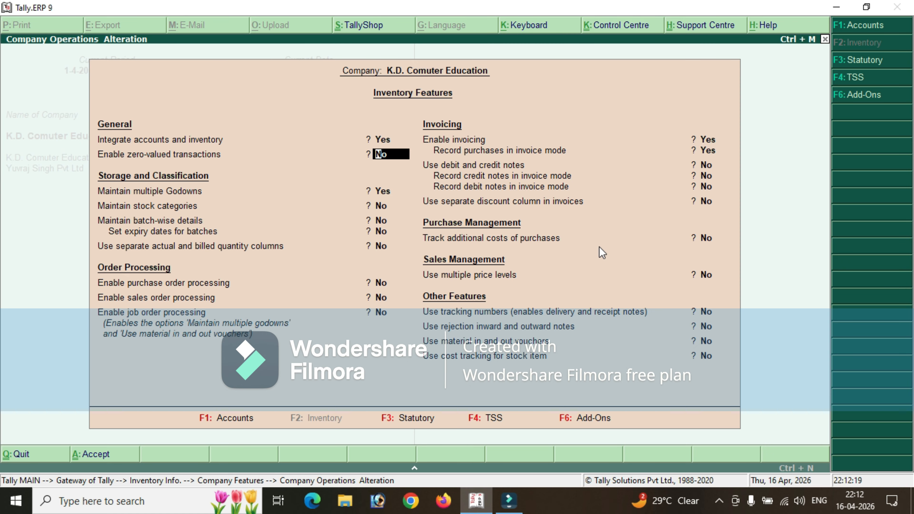
pyautogui.press('Down')
pyautogui.press('Up')
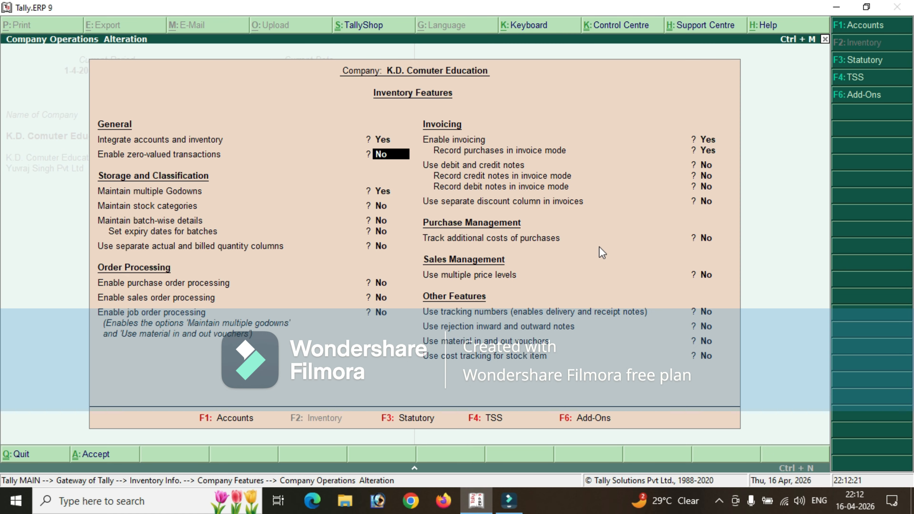